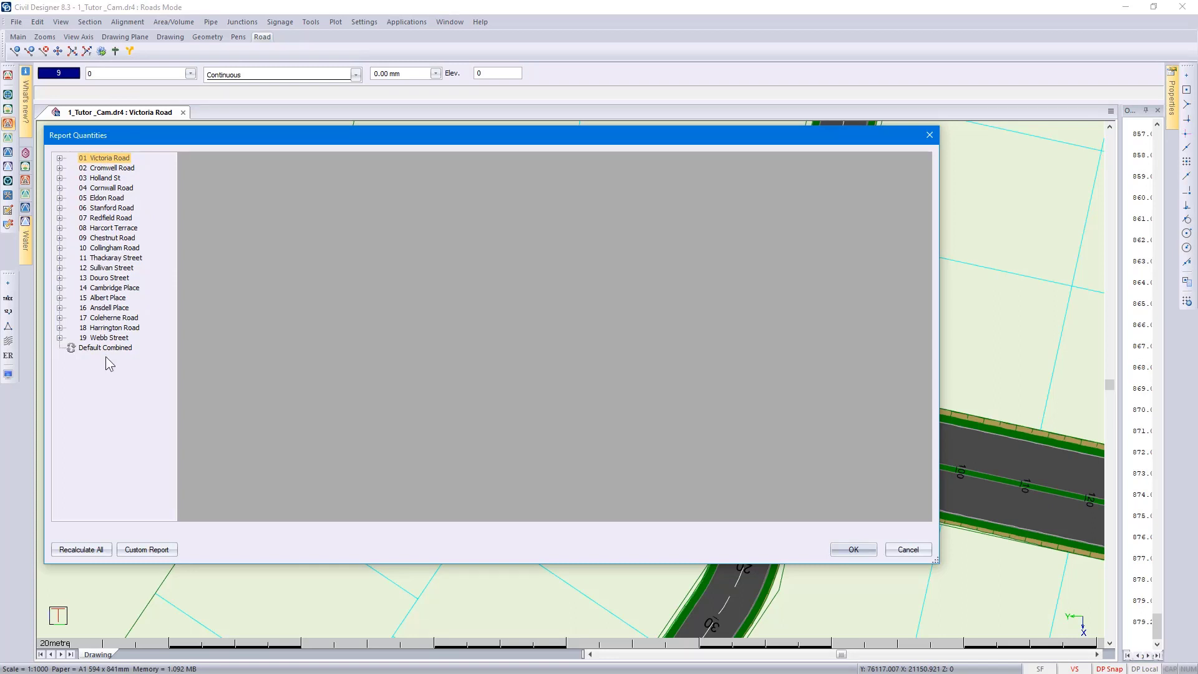
Remove all reports from the Report Quantities list and accept the emptied list without adding a custom report.
right_click(113, 405)
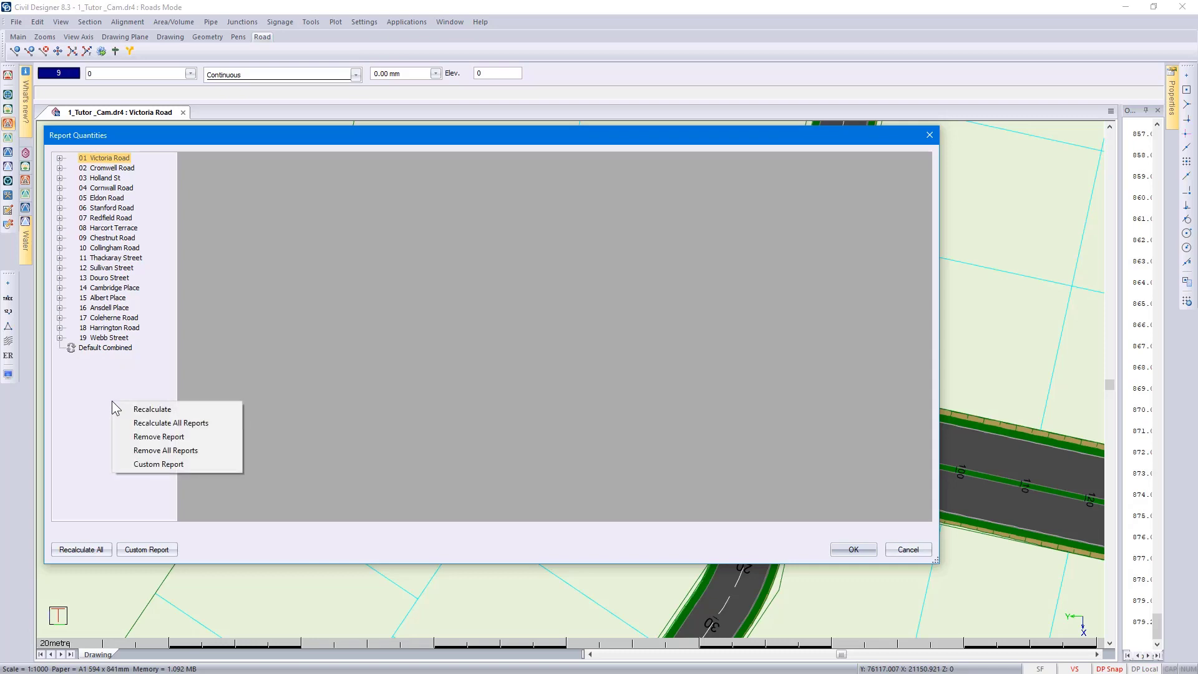
left_click(167, 450)
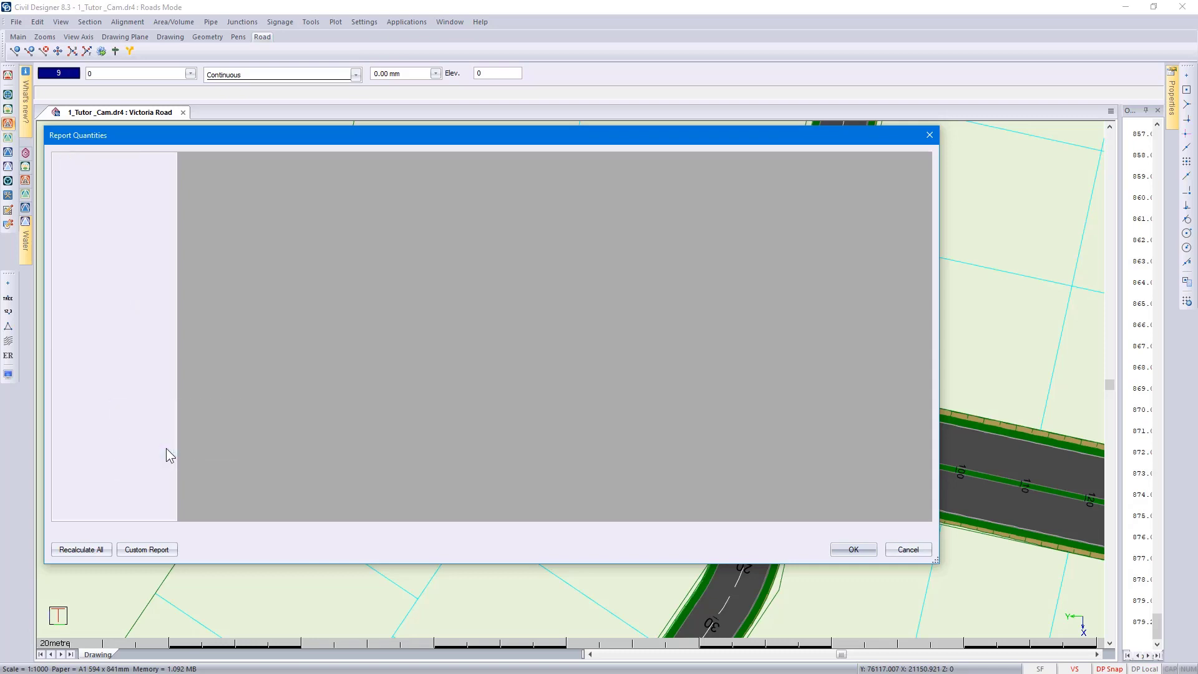
left_click(158, 549)
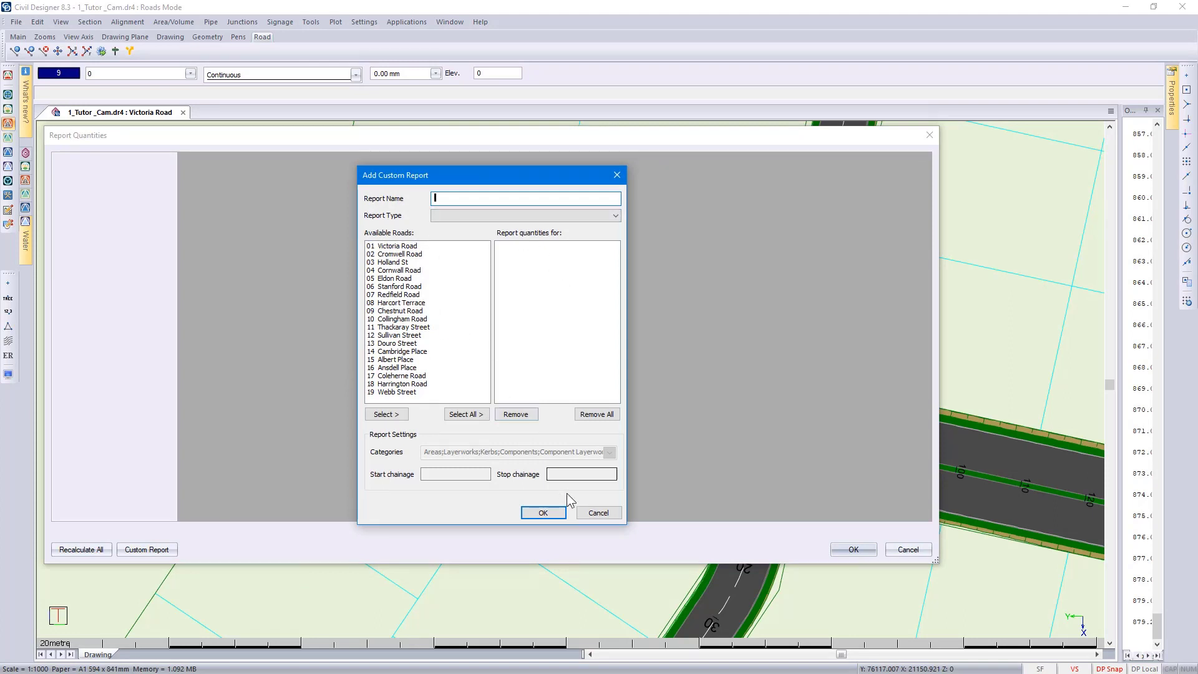
left_click(589, 514)
left_click(848, 550)
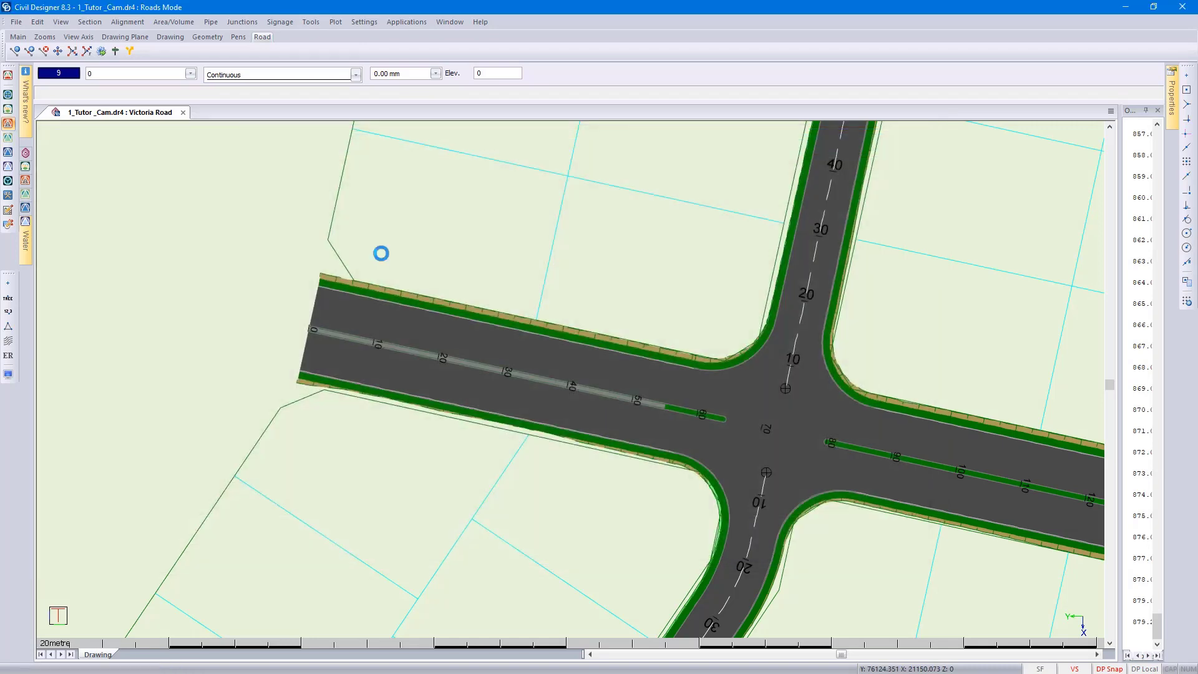
Reopen Report Quantities and expand Victoria Road with its Layerworks, Components, Component Layerworks and Kerbs groups.
left_click(170, 22)
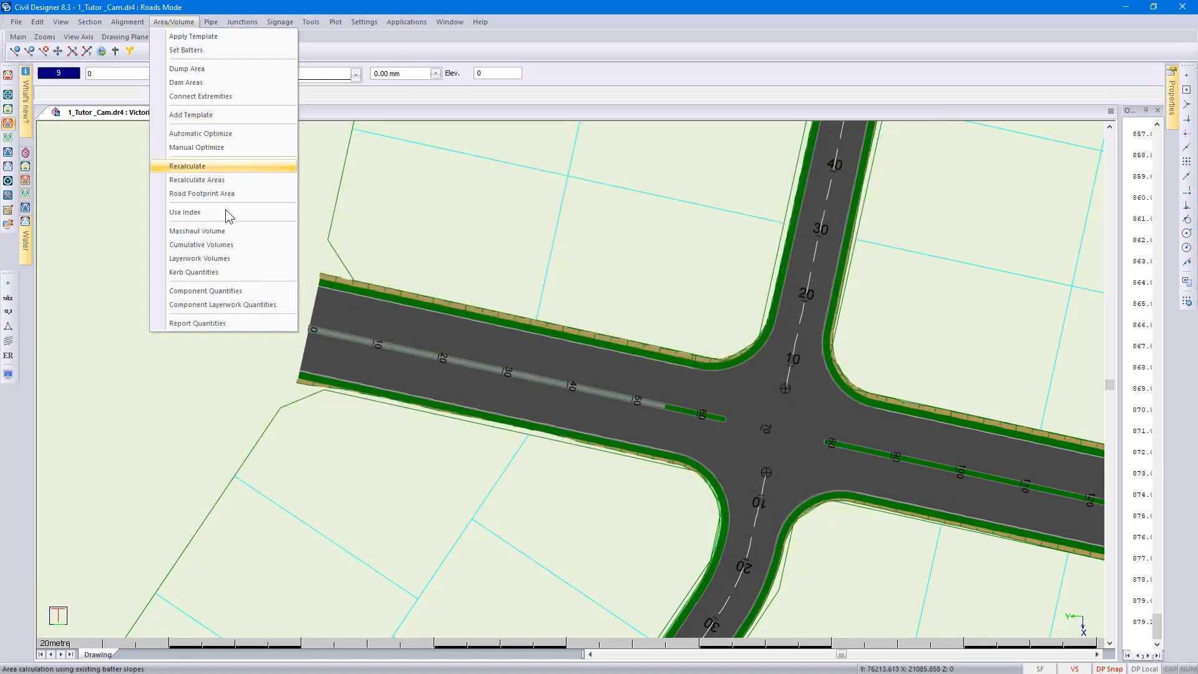
left_click(240, 322)
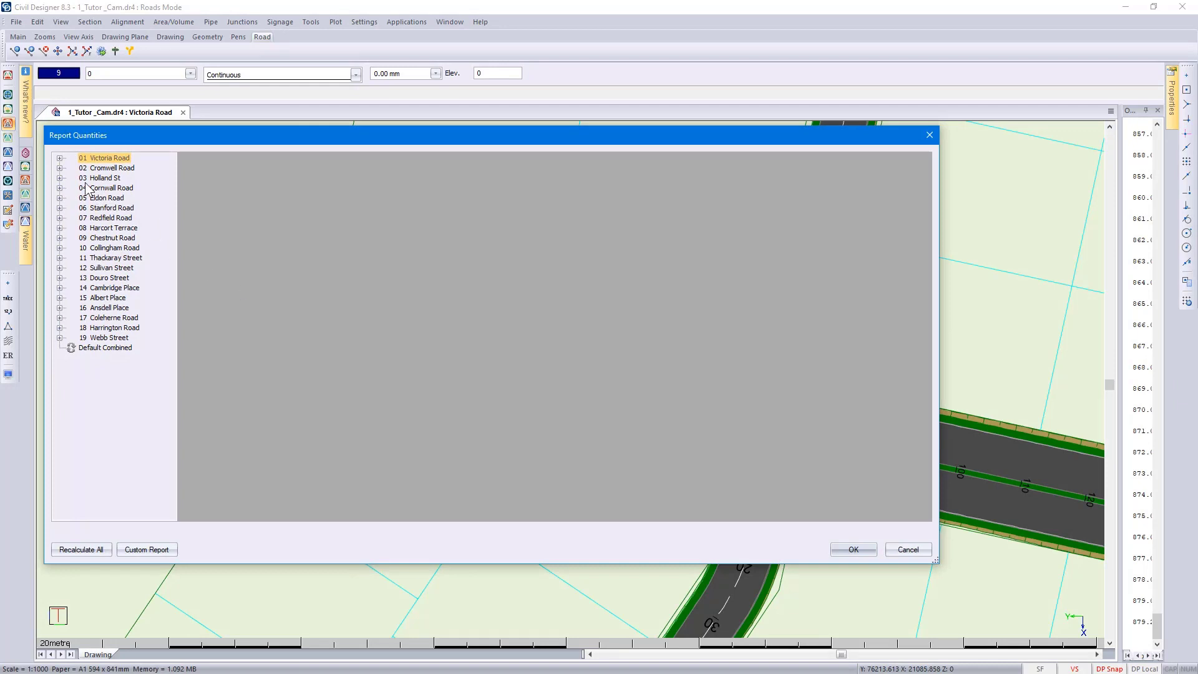
left_click(60, 158)
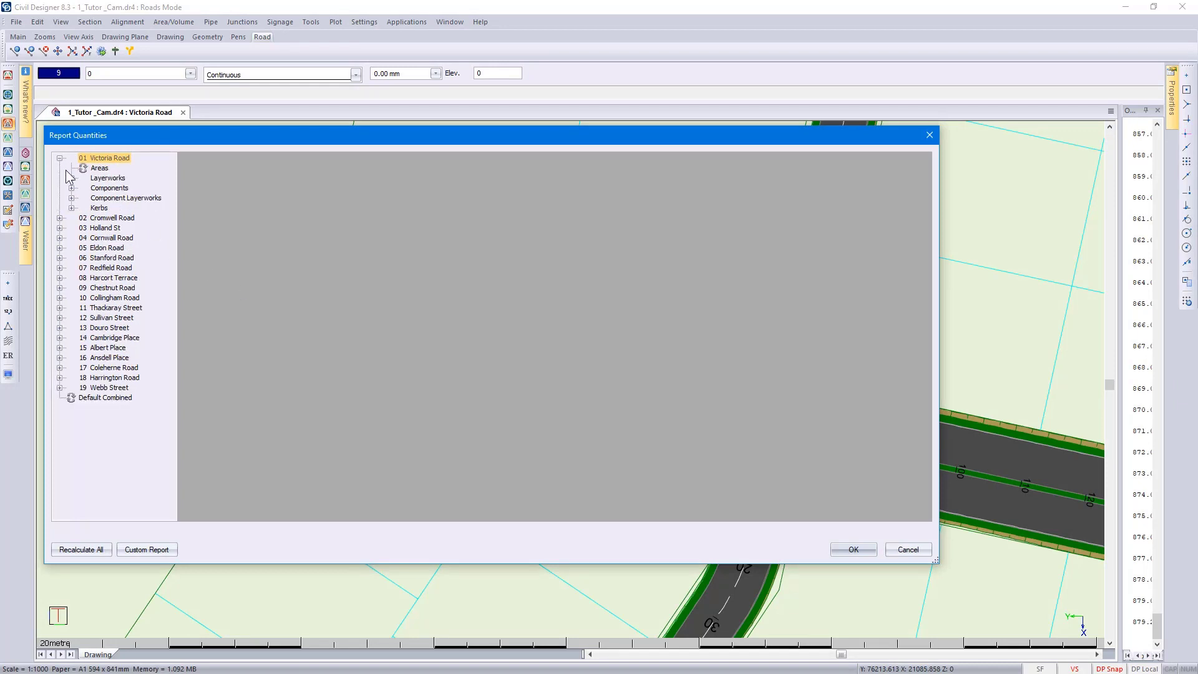
left_click(71, 177)
left_click(71, 207)
left_click(71, 228)
left_click(71, 248)
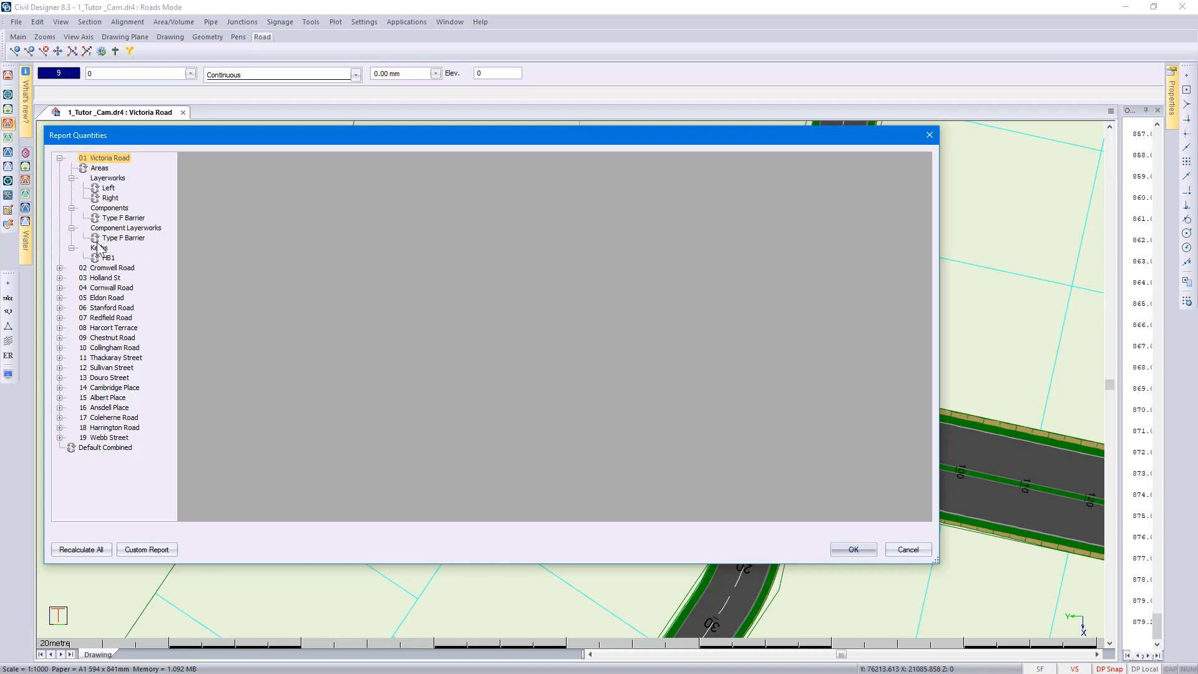
Display the Areas report of Victoria Road and recalculate only that report.
left_click(99, 168)
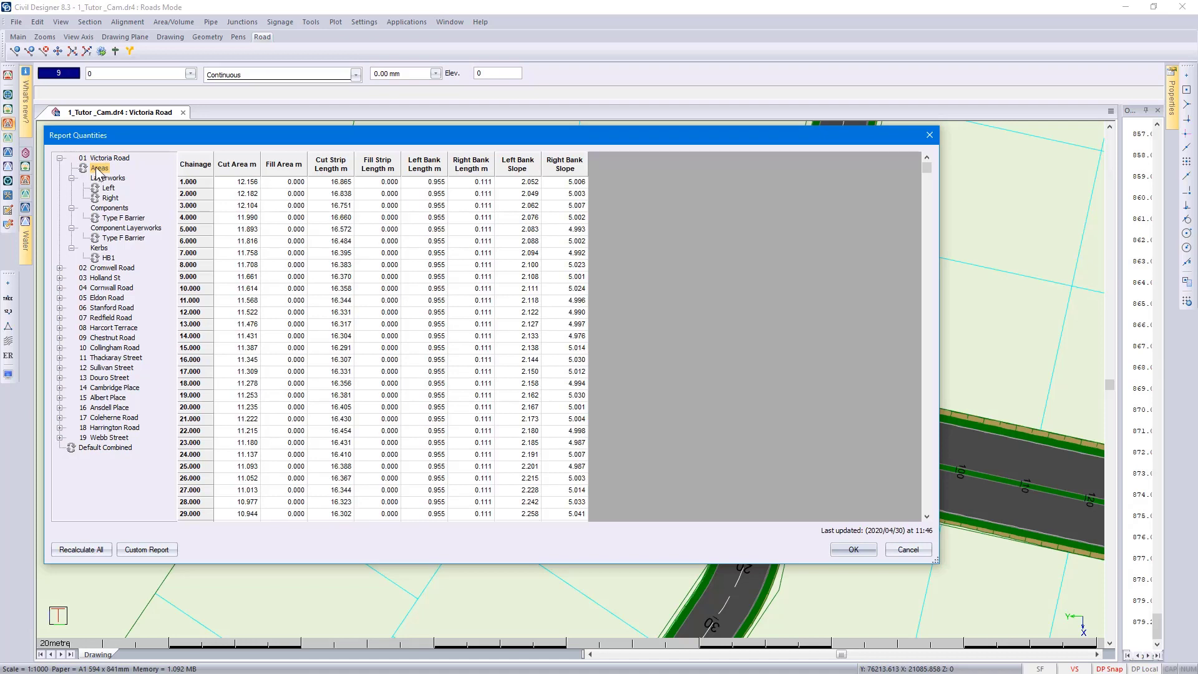
right_click(102, 172)
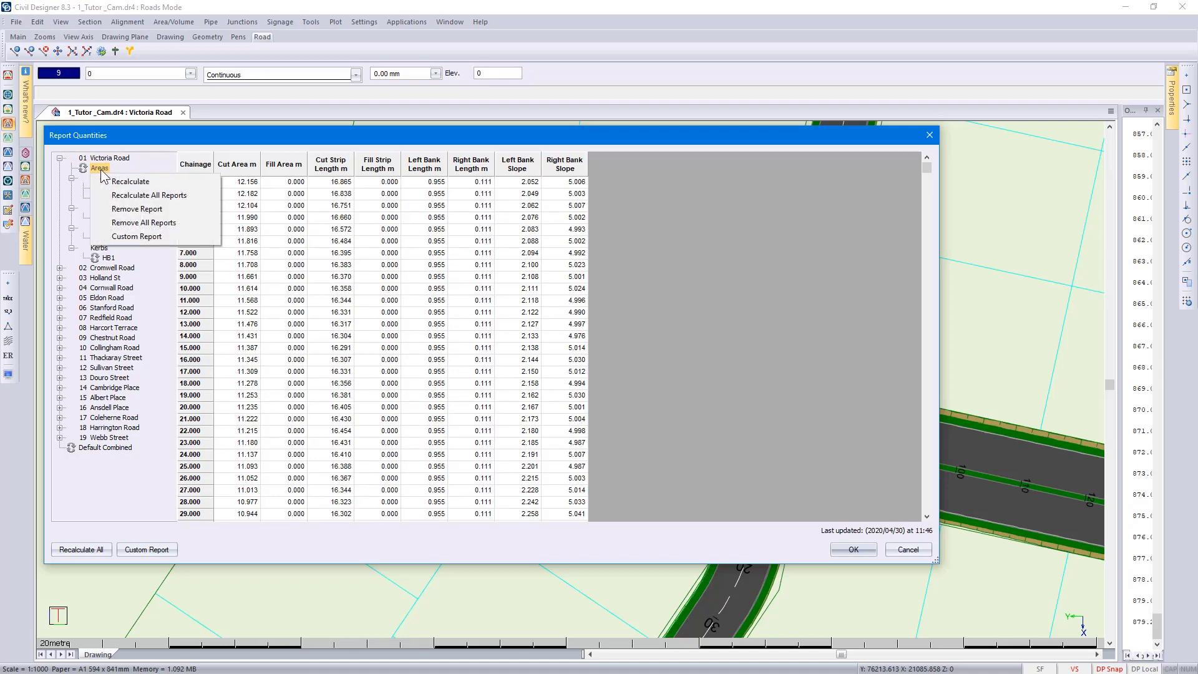
left_click(120, 185)
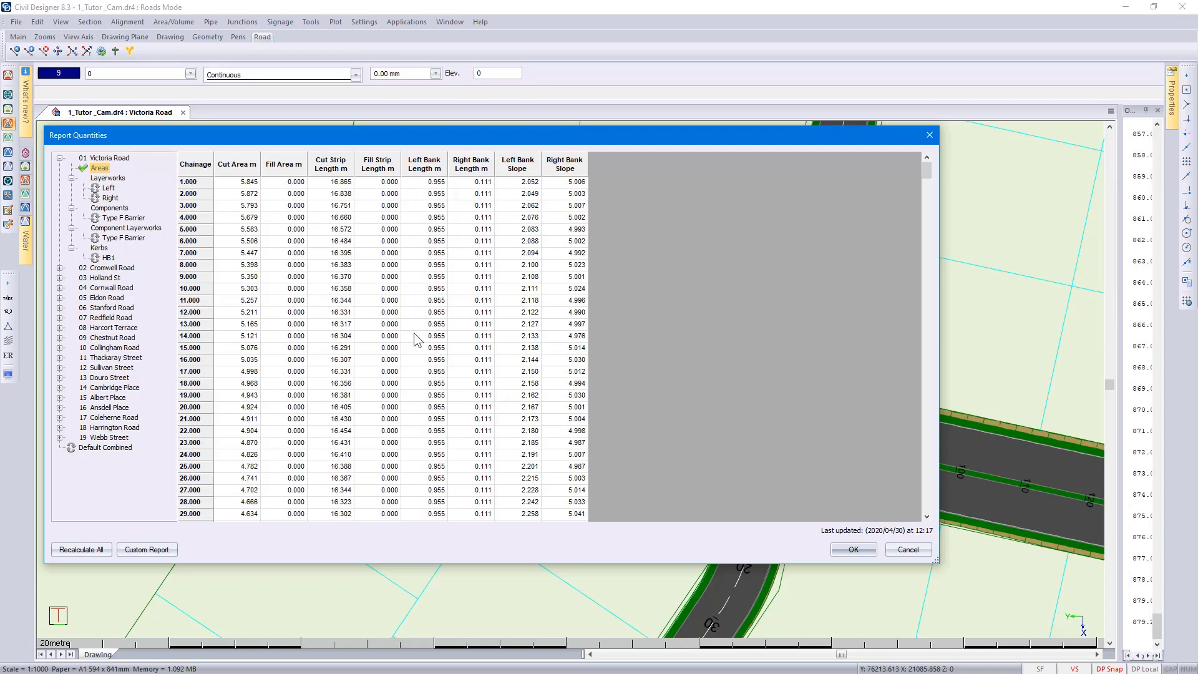
Recalculate every report belonging to Victoria Road at once.
left_click(126, 158)
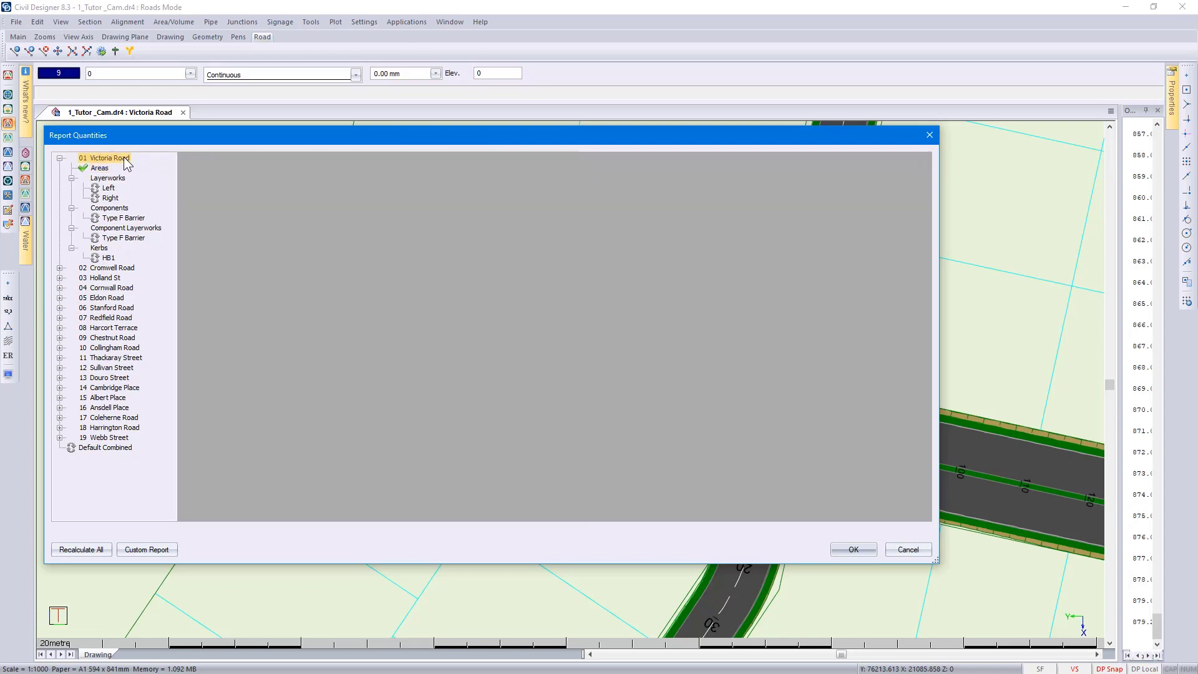
right_click(125, 159)
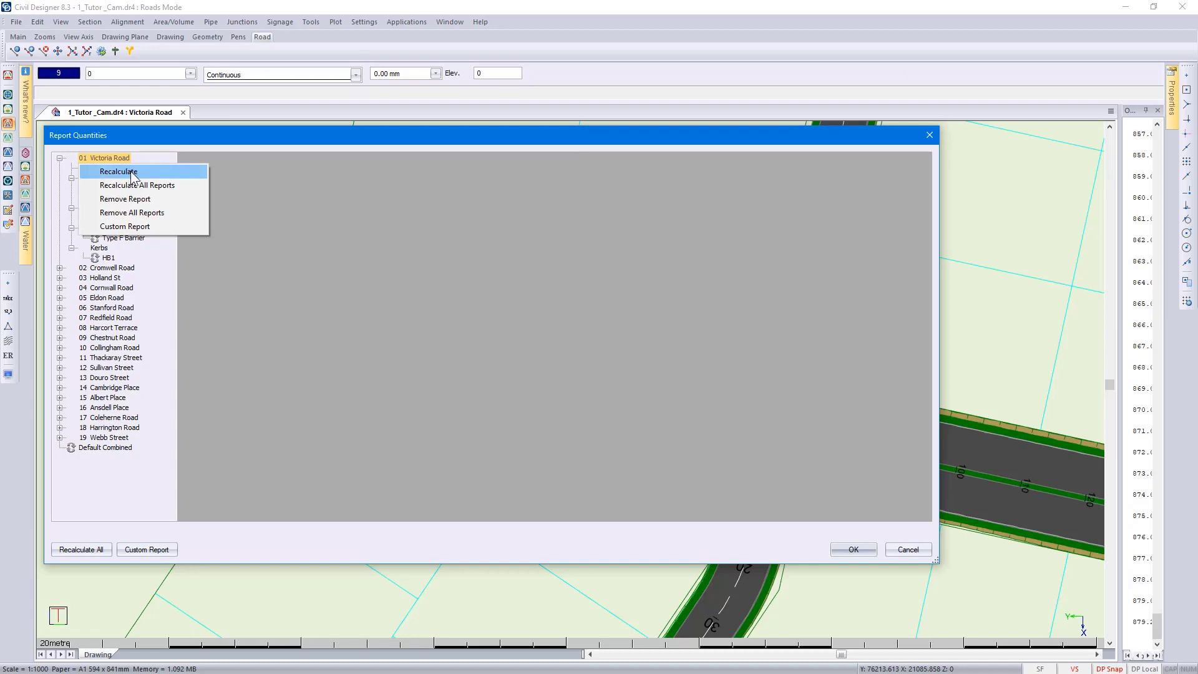
left_click(132, 173)
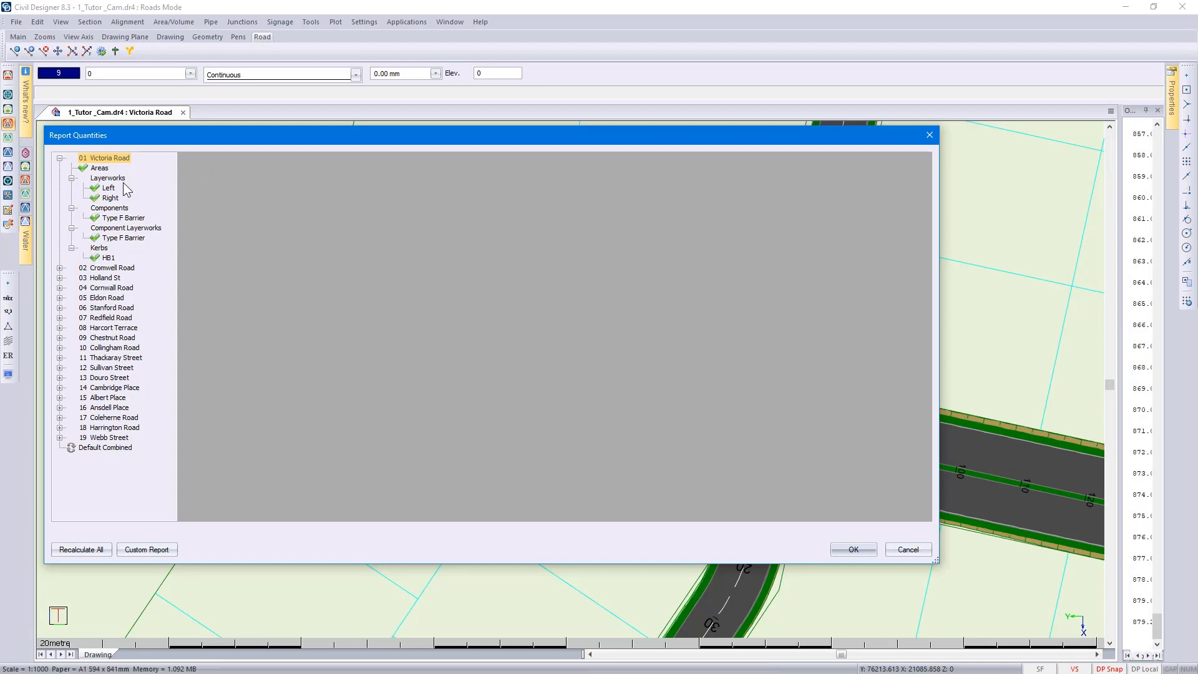
Examine Victoria Road's Left and Right layerworks reports and the Type F Barrier component and component layerworks reports.
left_click(108, 188)
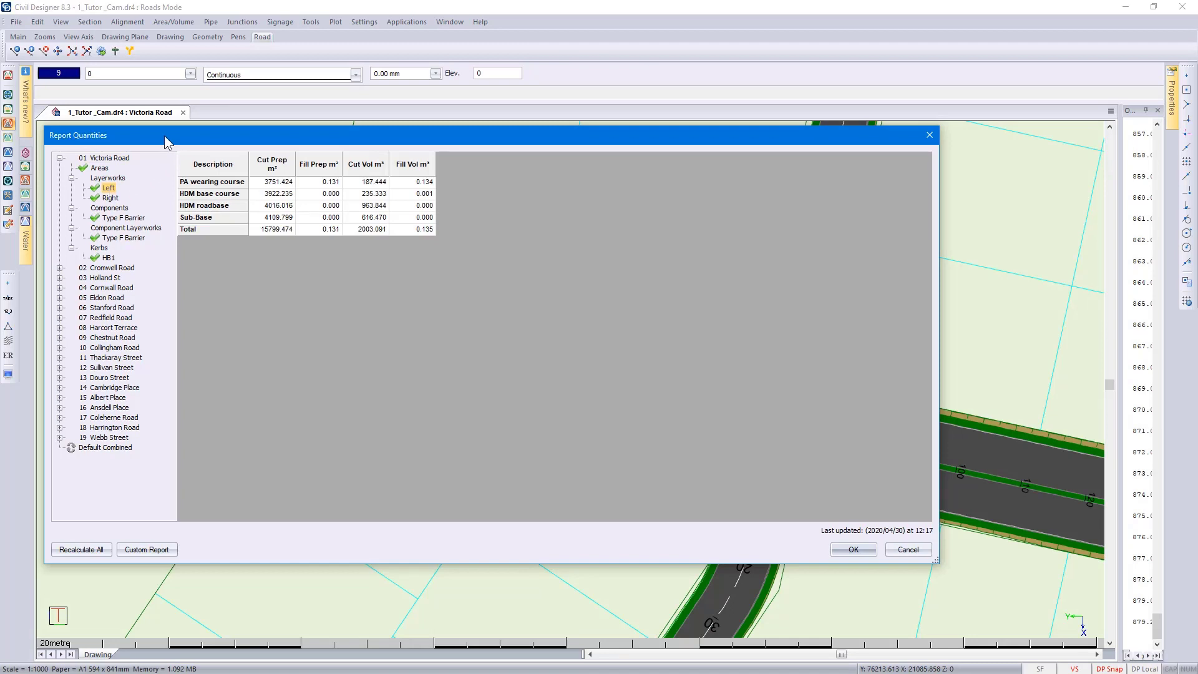
mouse_move(164, 136)
left_mouse_down()
mouse_move(331, 394)
mouse_move(398, 529)
mouse_move(276, 157)
mouse_move(277, 175)
left_mouse_up()
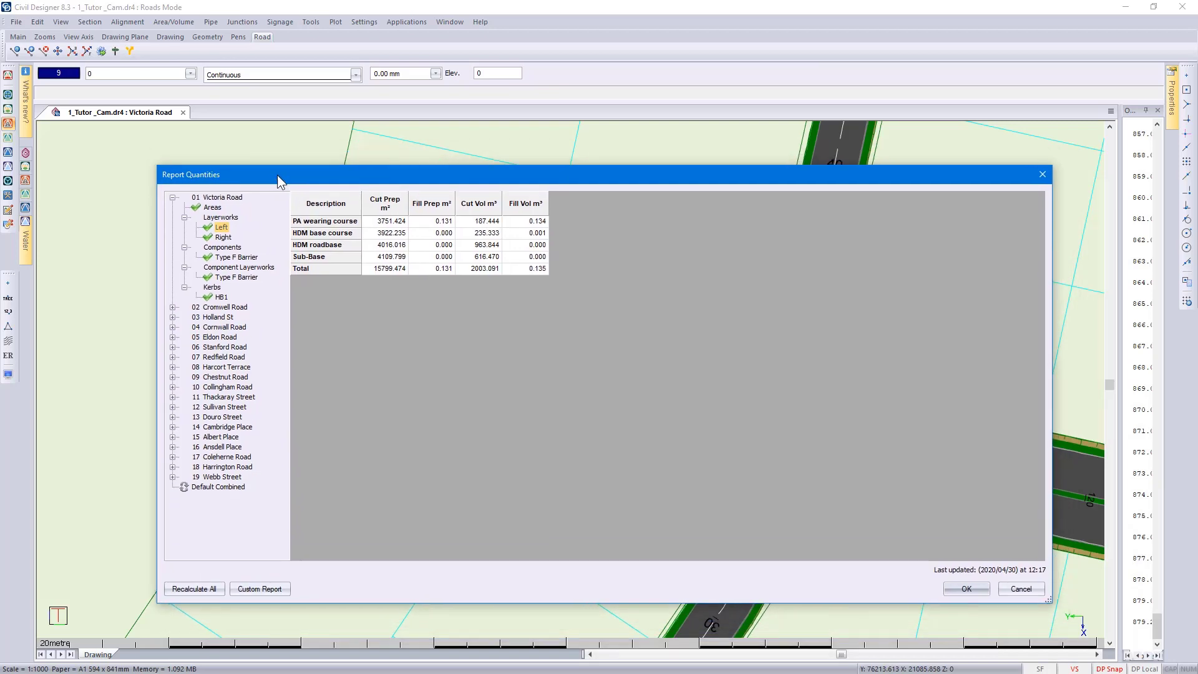
left_click(224, 237)
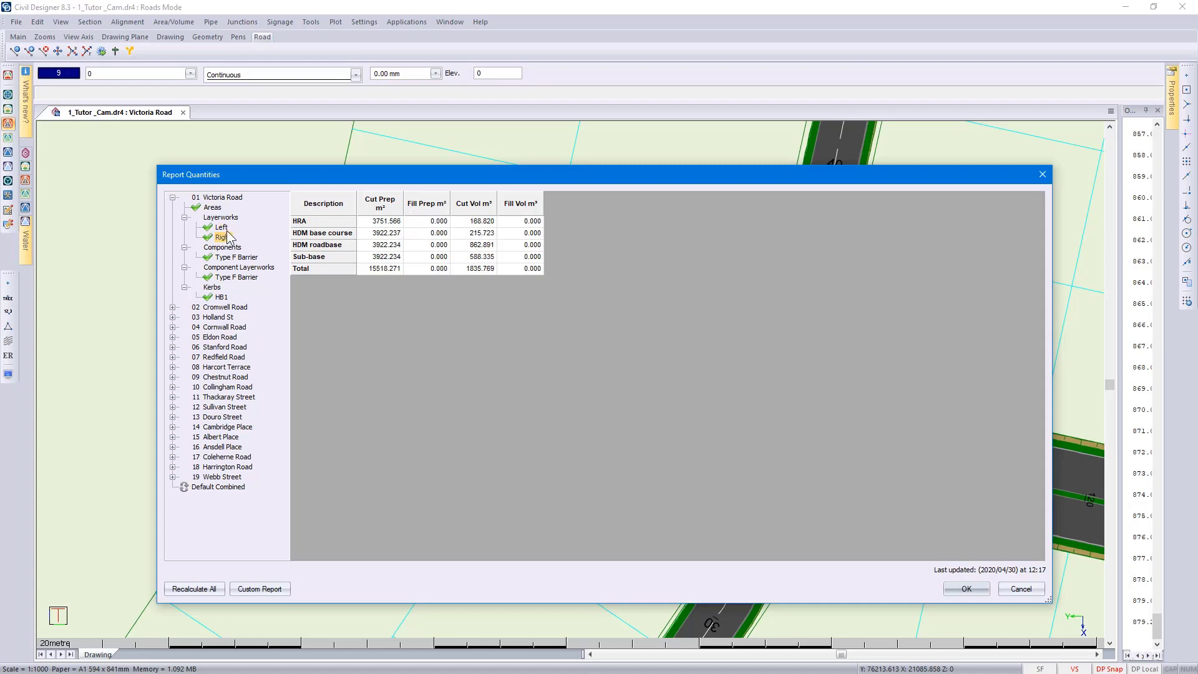
left_click(222, 227)
left_click(226, 238)
left_click(235, 258)
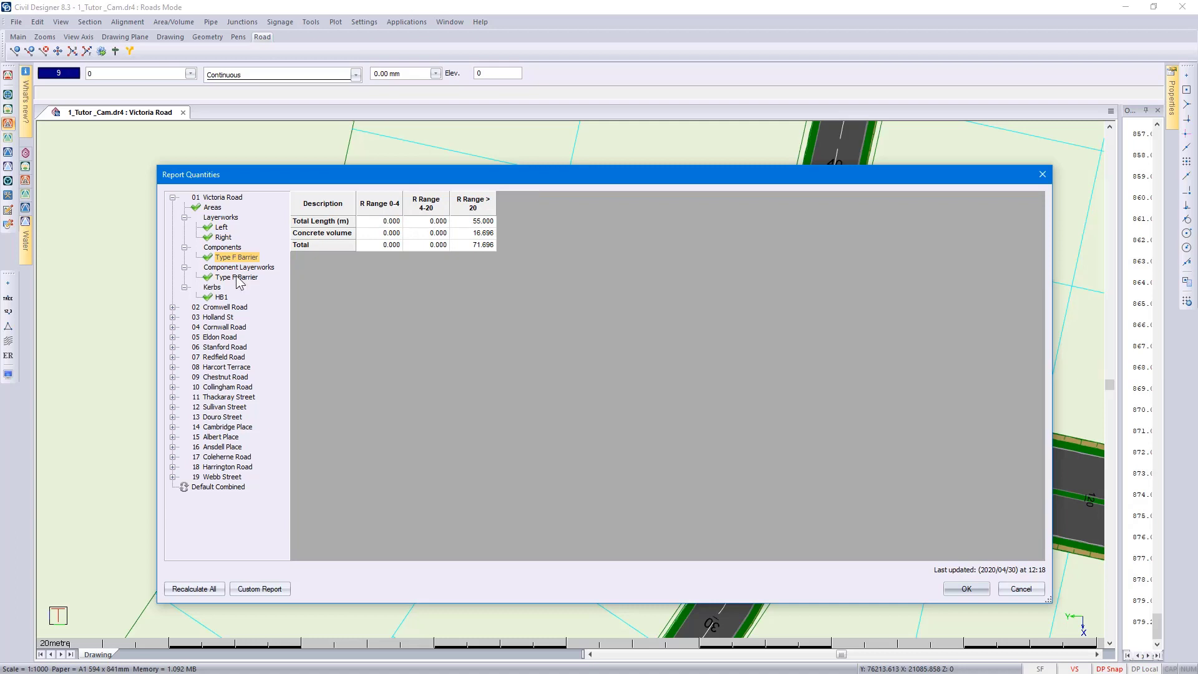
left_click(238, 278)
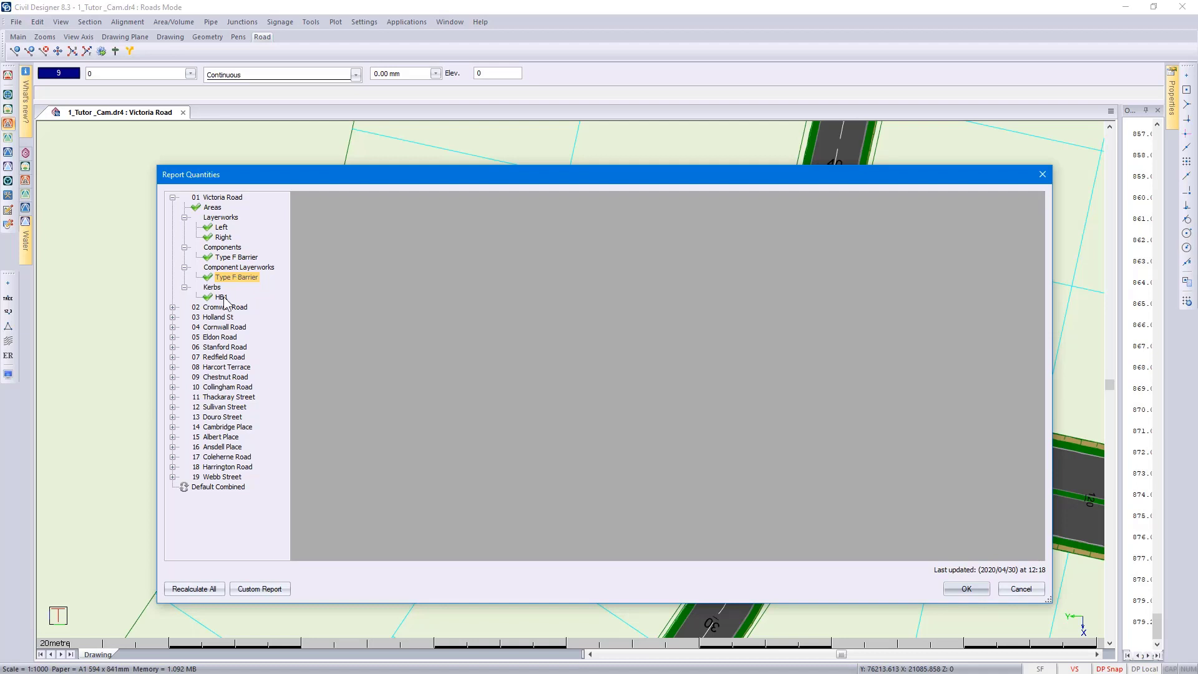
View Eldon Road's 2.0m 2.5% component layerworks report and Victoria Road's HB1 kerb report.
left_click(172, 337)
left_click(185, 377)
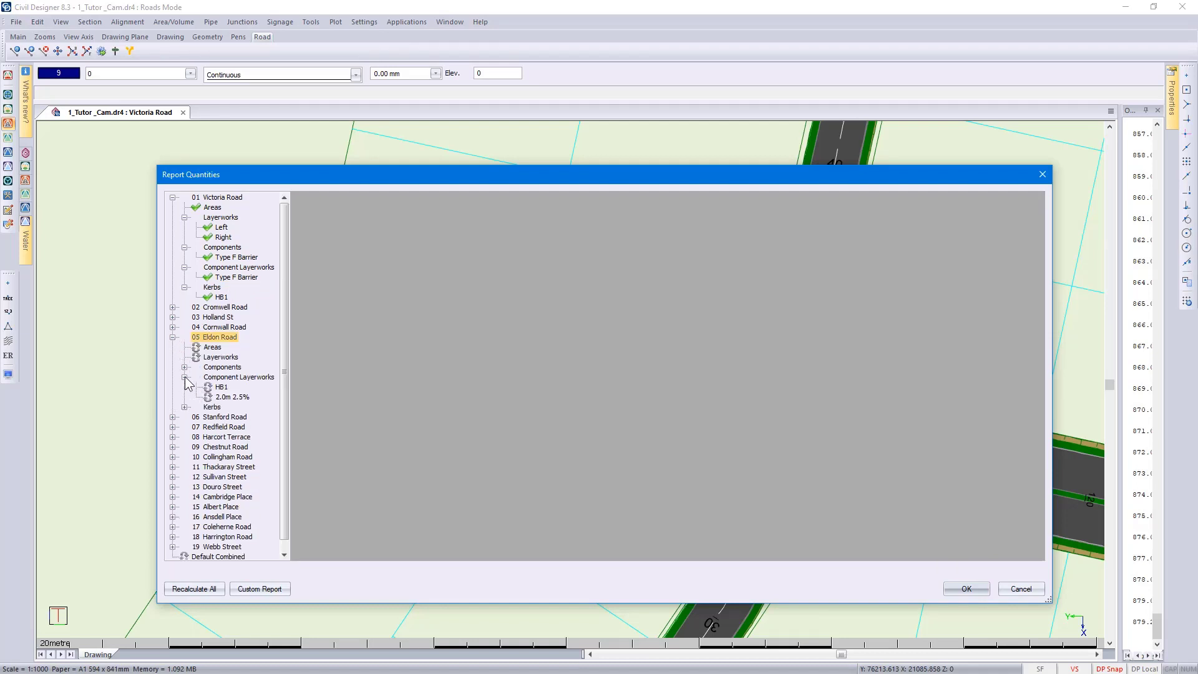
left_click(232, 397)
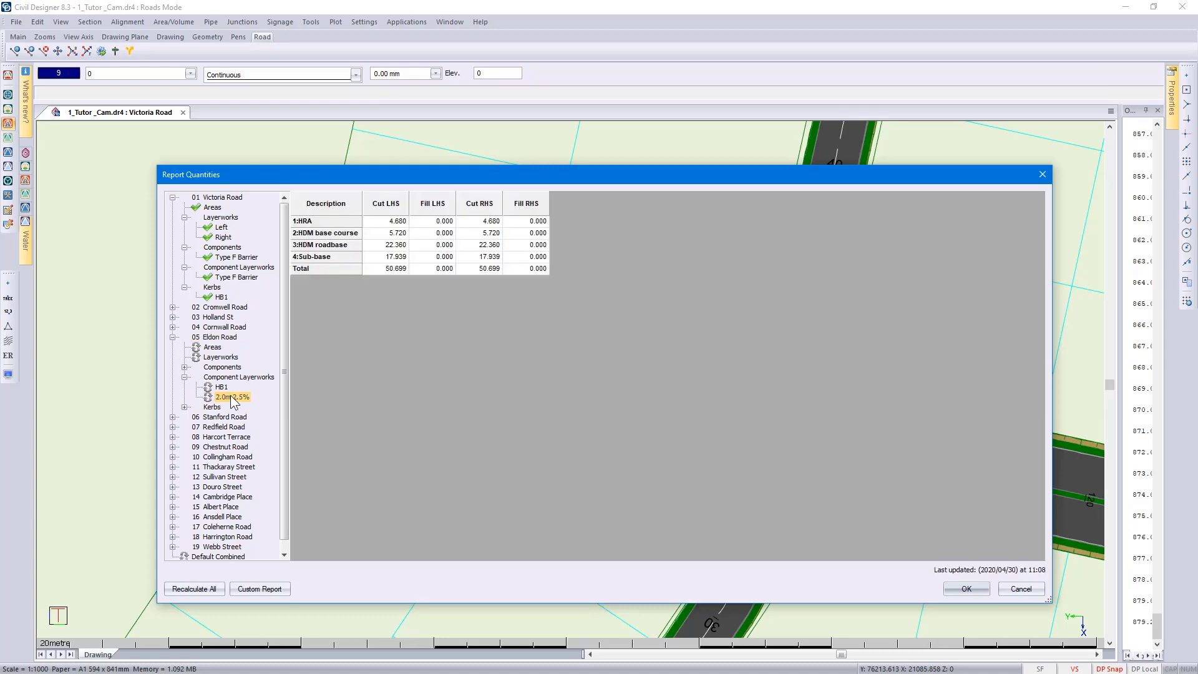
left_click(220, 298)
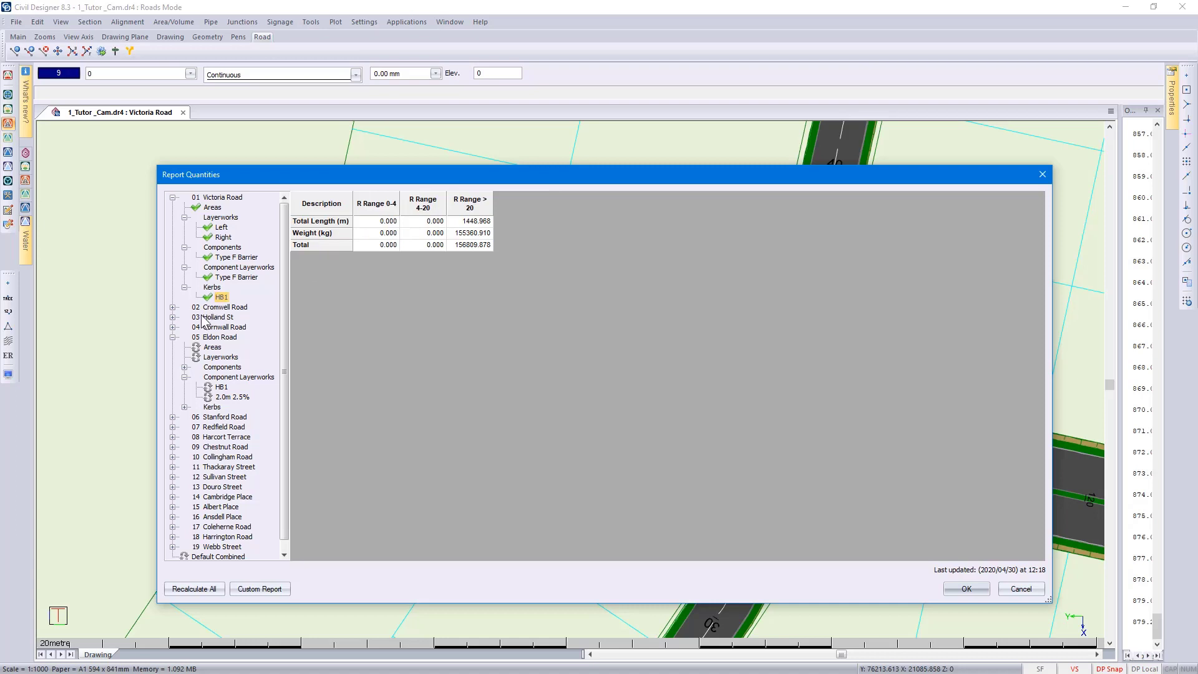
Collapse the Eldon Road and Victoria Road entries and recalculate the reports of all roads.
left_click(173, 337)
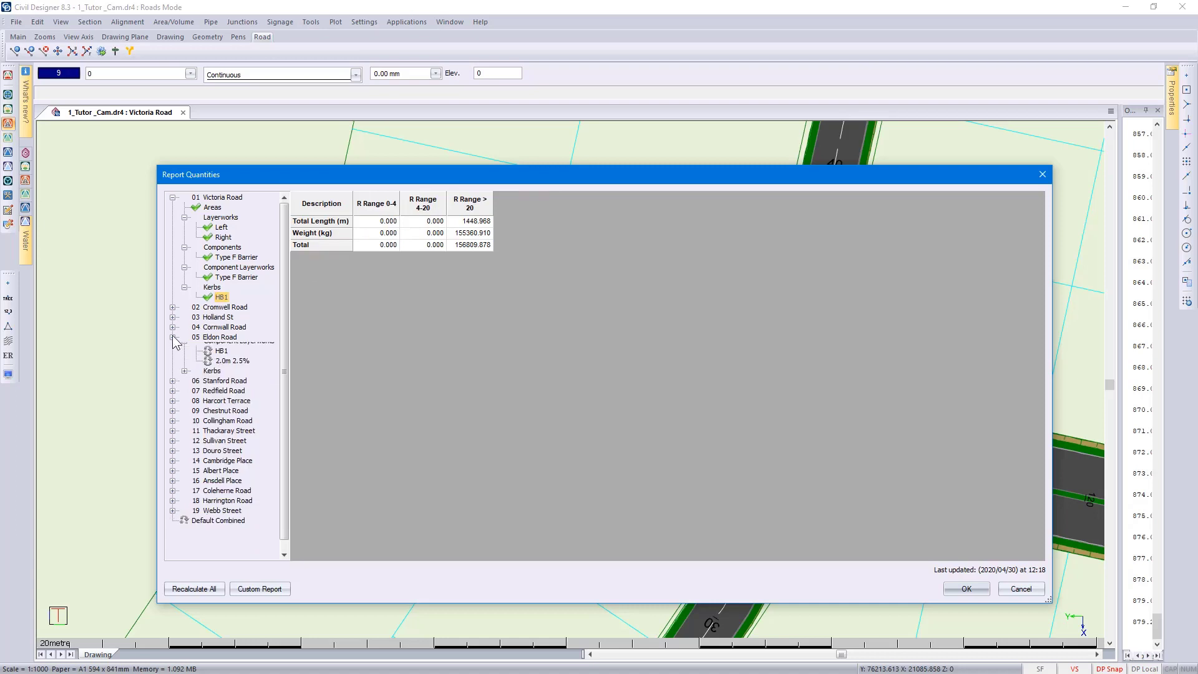
left_click(173, 197)
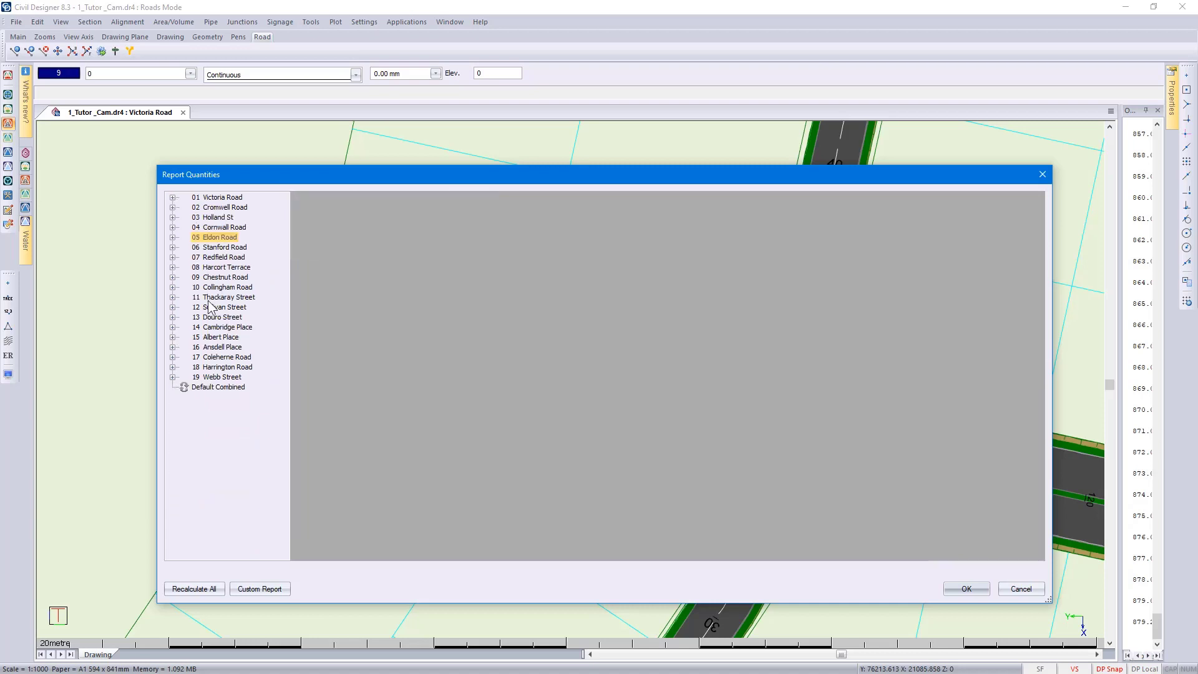
right_click(227, 415)
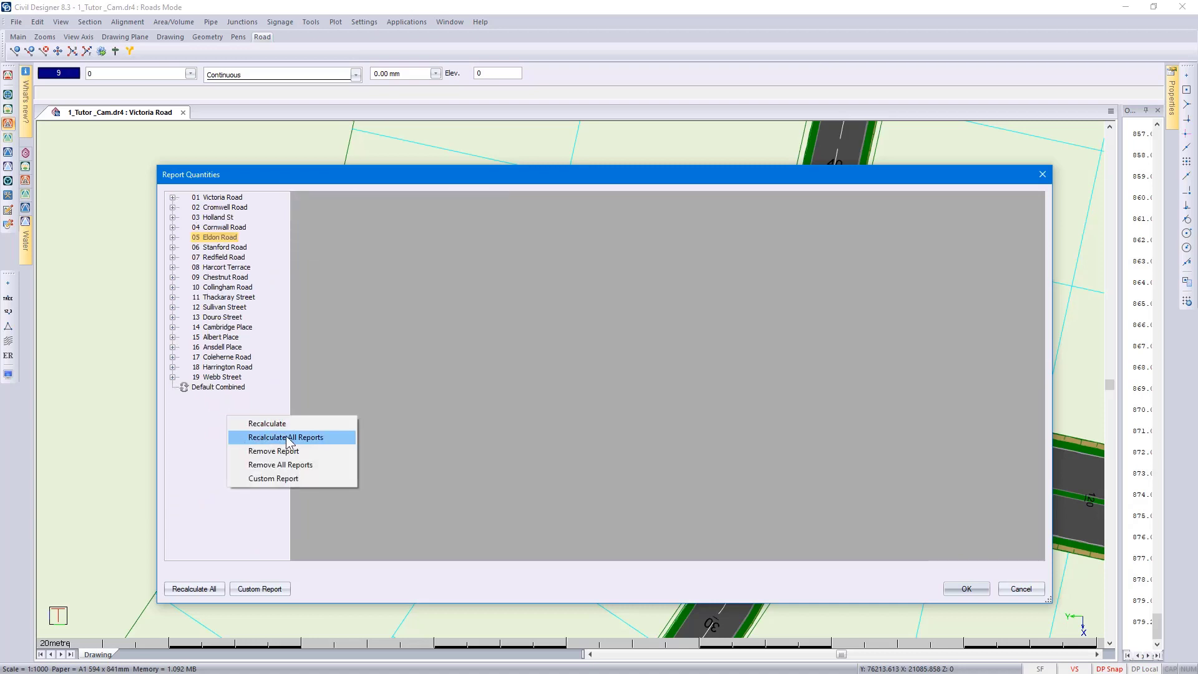
left_click(195, 589)
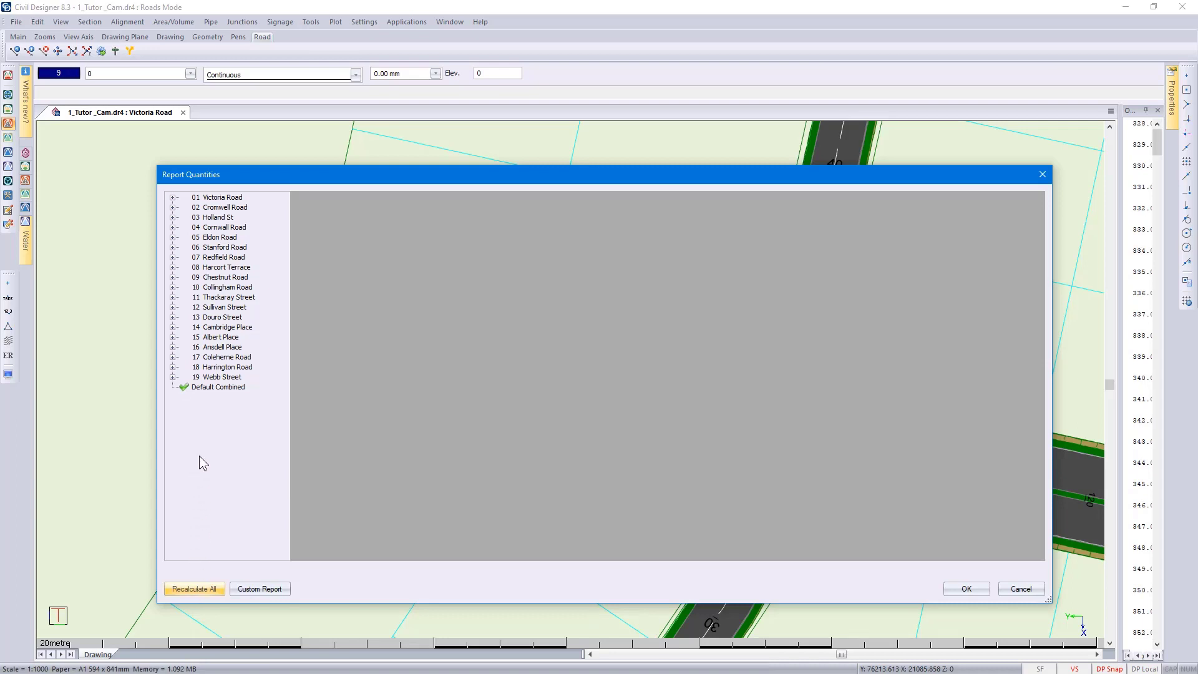
Check the report status marks of Cromwell Road, Holland St, Cornwall Road and Eldon Road, collapsing the last two roads again.
left_click(173, 207)
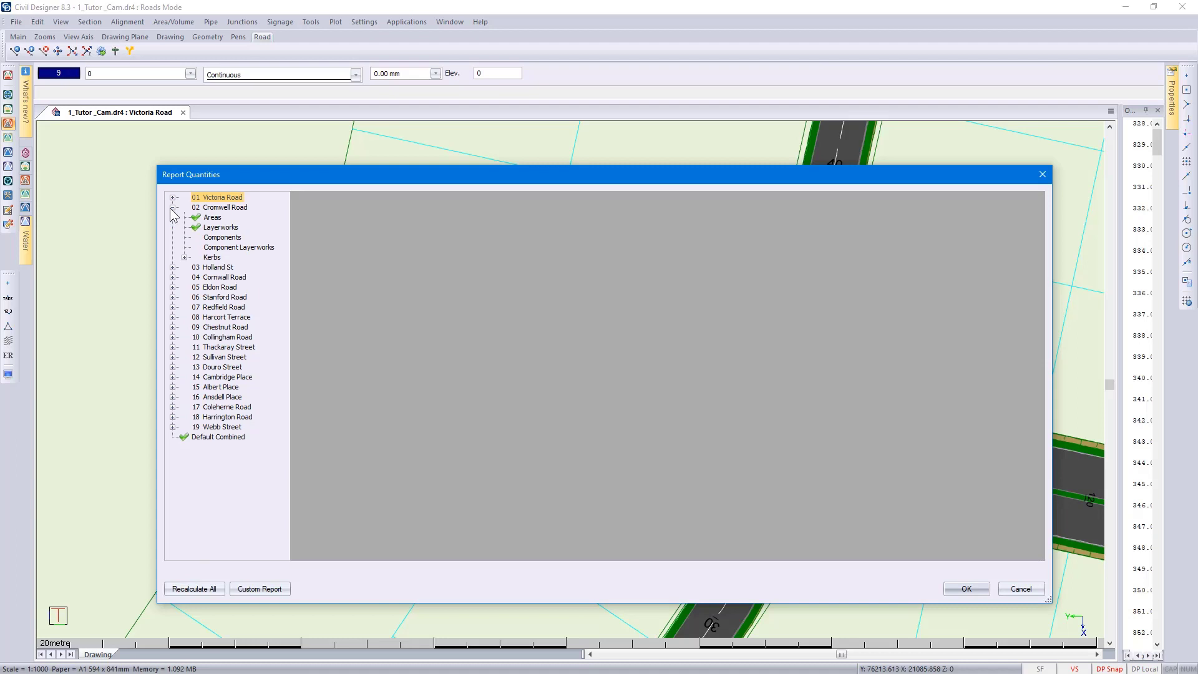
left_click(173, 267)
left_click(173, 327)
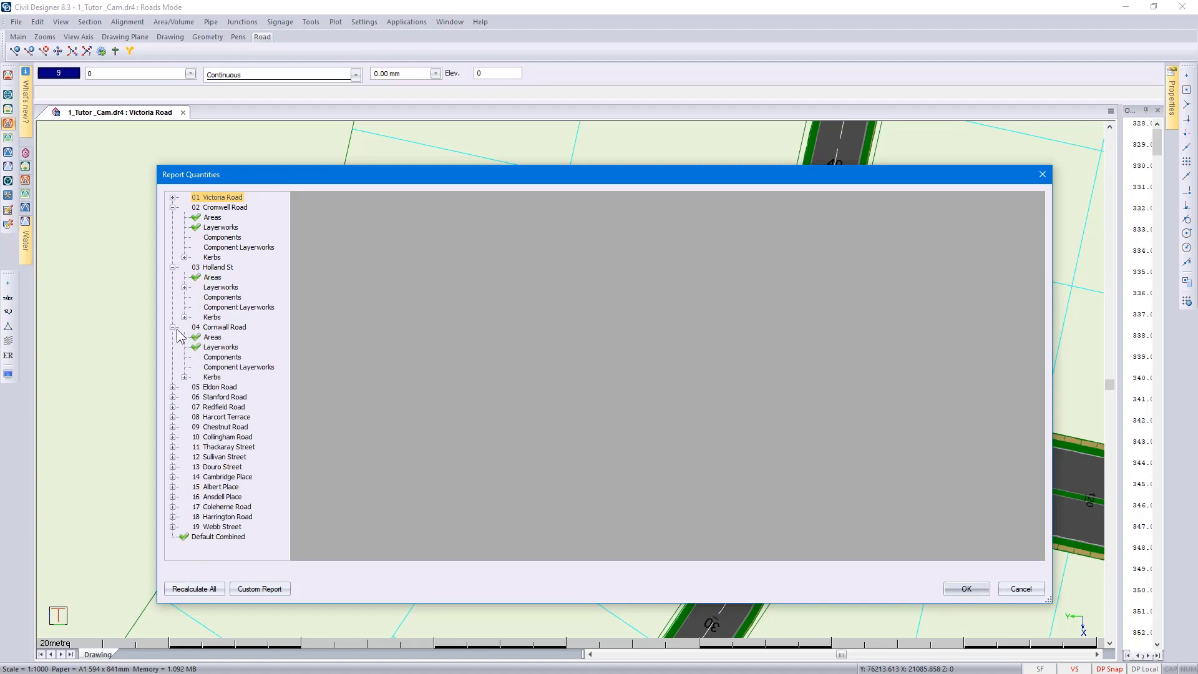
left_click(173, 387)
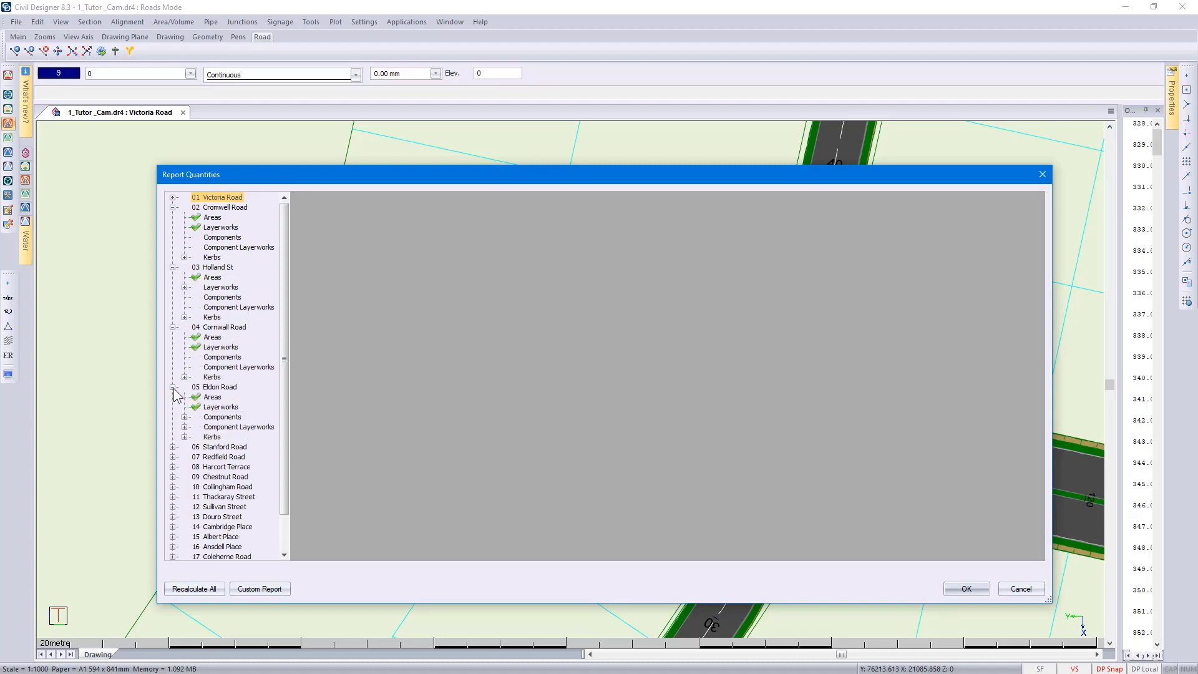
left_click(172, 387)
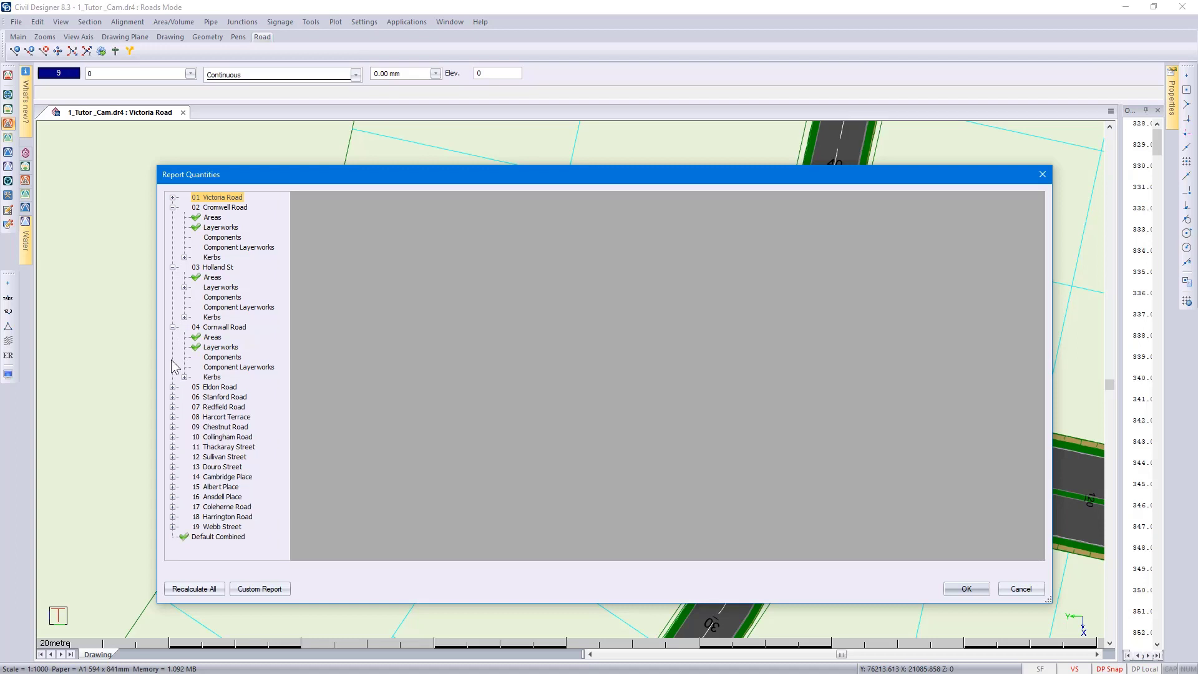
left_click(173, 327)
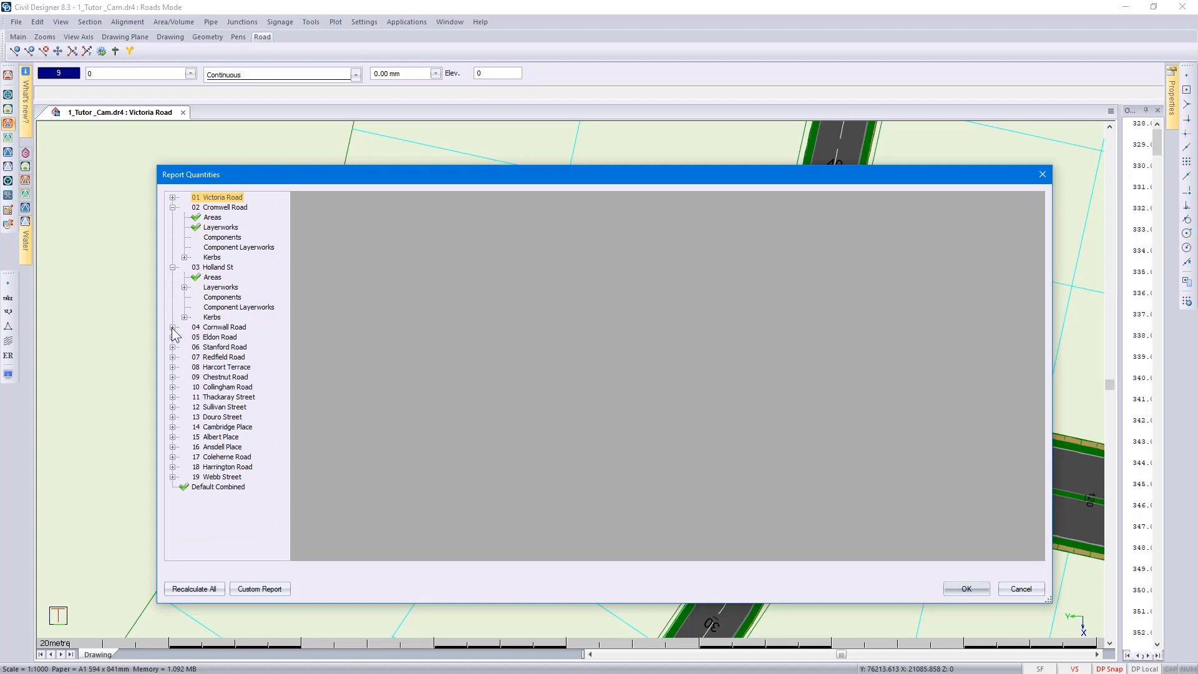
View the Default Combined report, highlight its Victoria Road row, and open the print settings without printing.
left_click(217, 488)
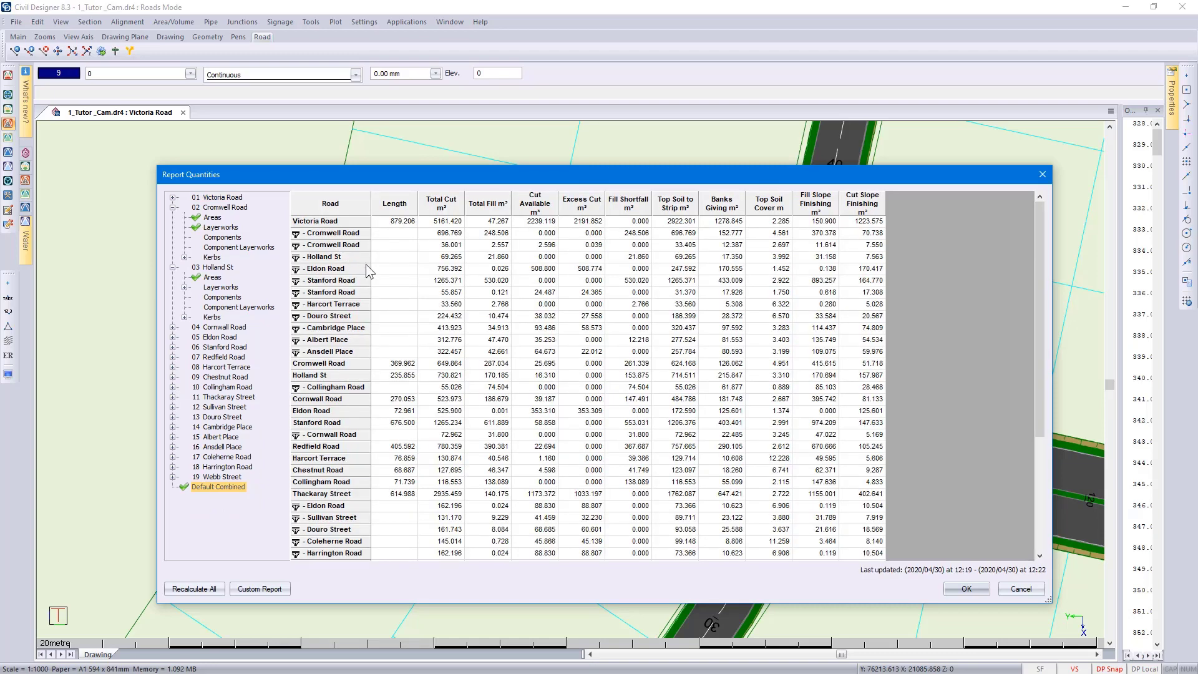
left_click(326, 225)
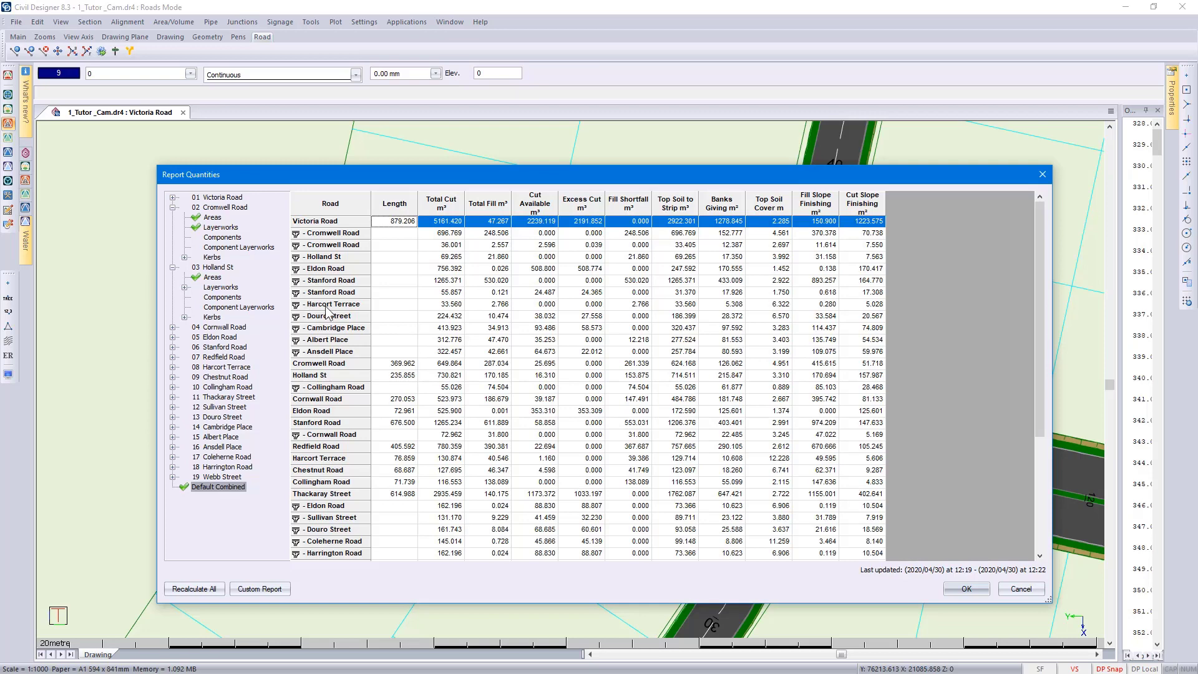
right_click(574, 315)
left_click(596, 336)
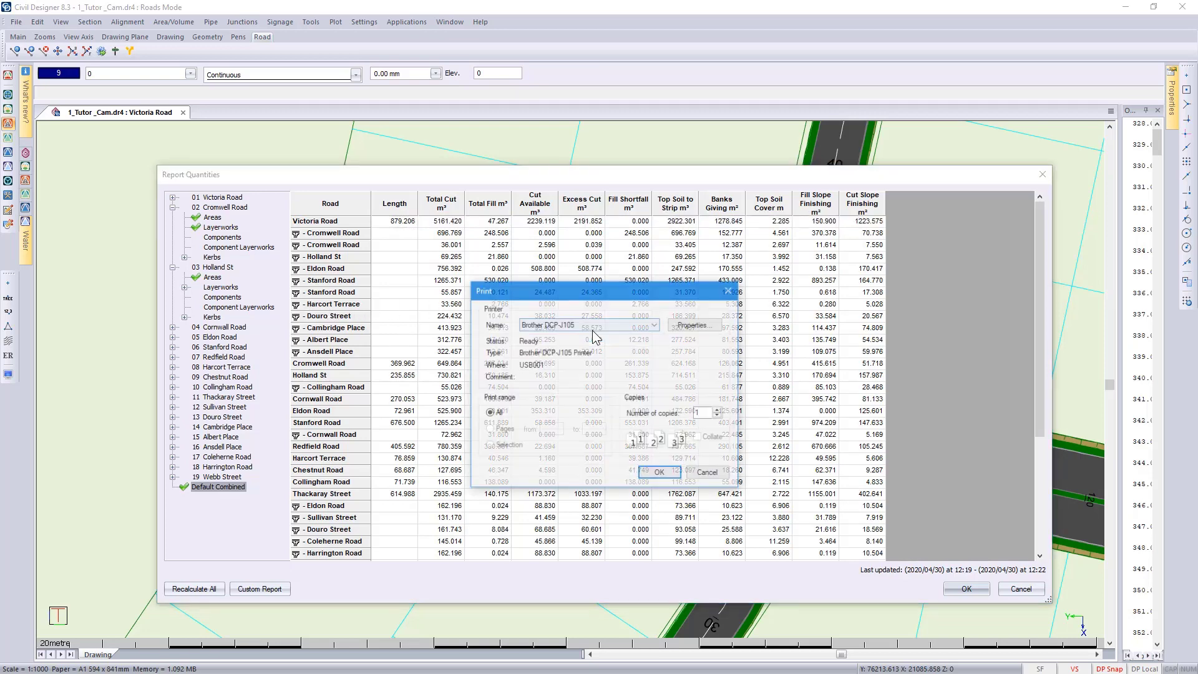
left_click(708, 474)
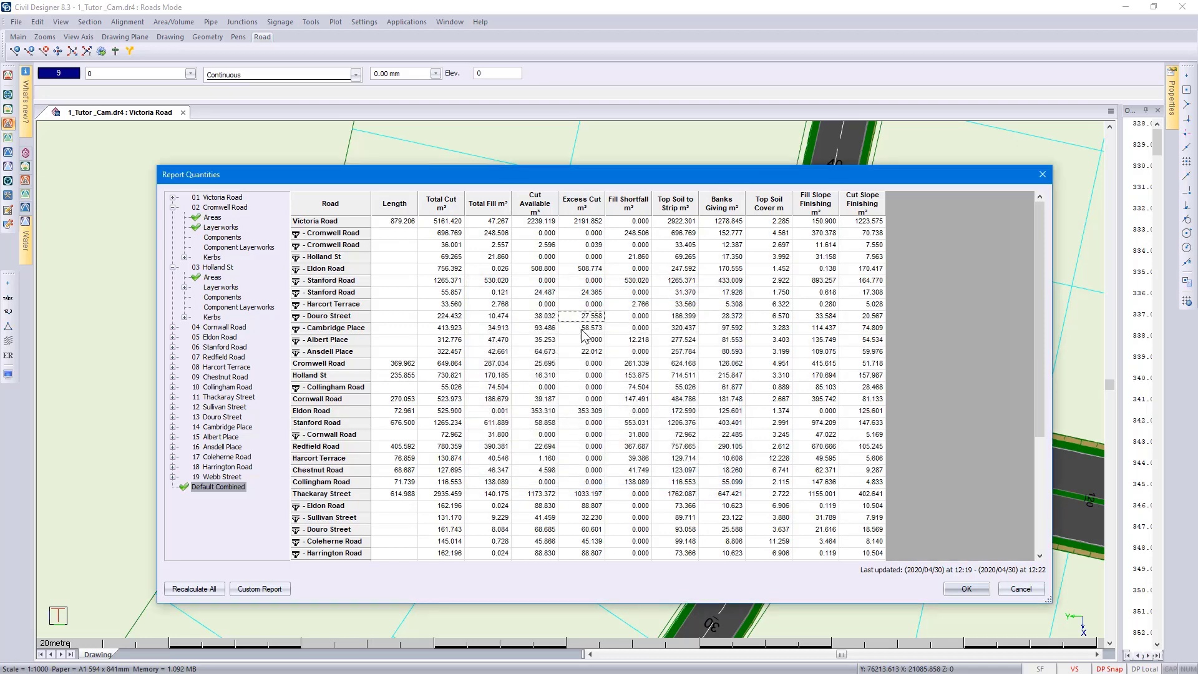
Start writing the combined report to an Excel (*.xls) file, pick Export.xls as the target, and cancel without saving.
right_click(574, 319)
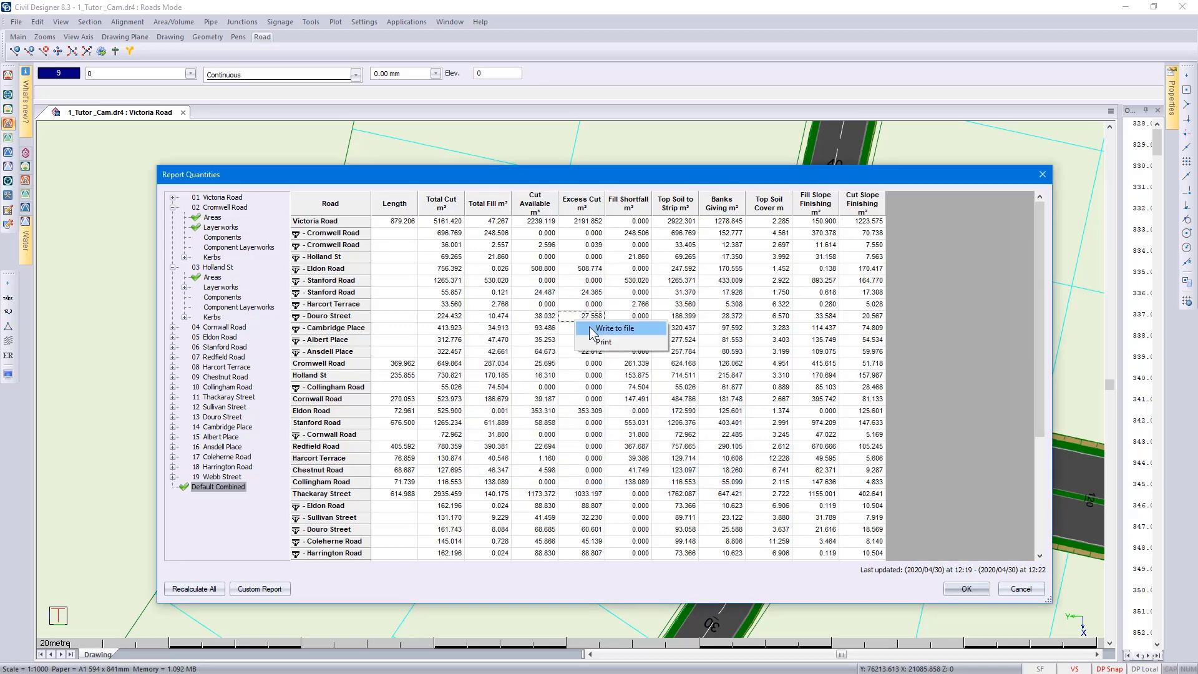
left_click(592, 331)
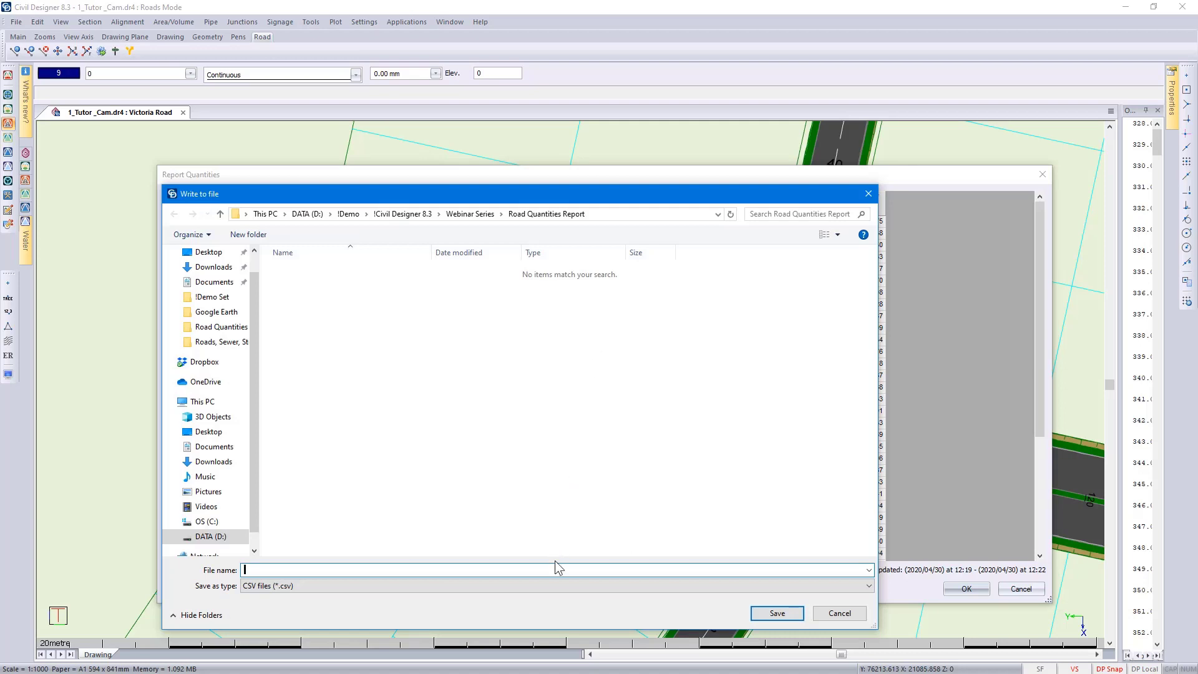
left_click(557, 583)
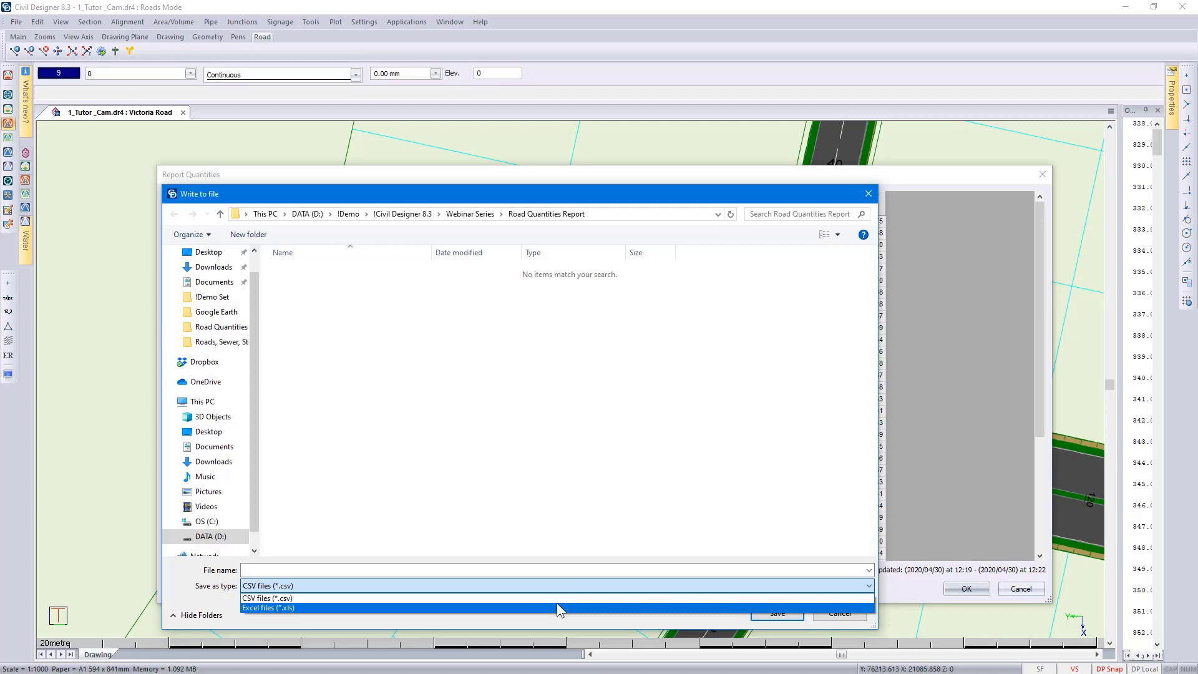
left_click(556, 607)
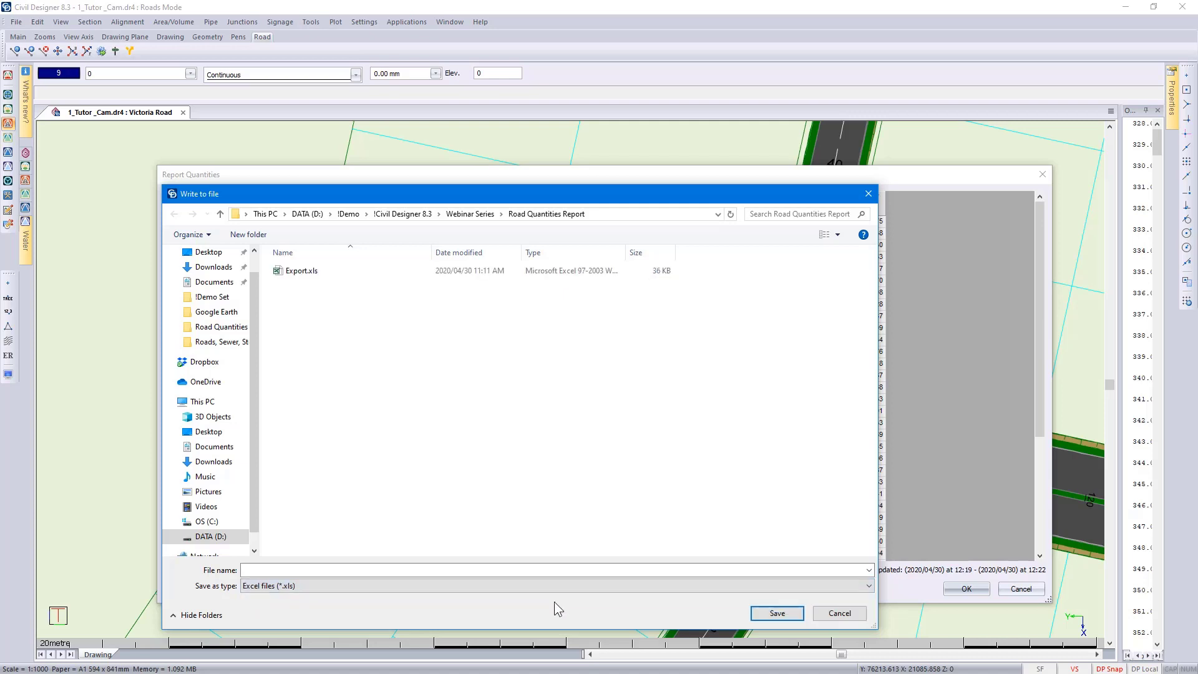
left_click(300, 271)
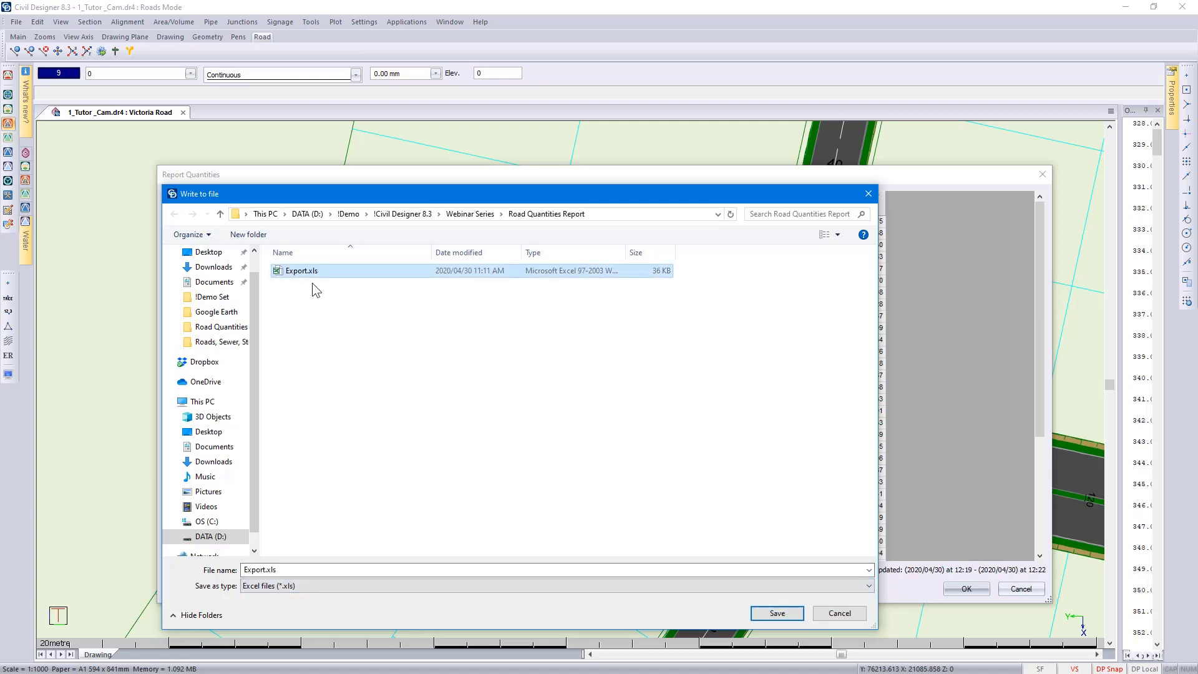
left_click(830, 610)
Close Report Quantities, view the exported road quantities in Export.xls in Excel, and return to Civil Designer.
left_click(979, 589)
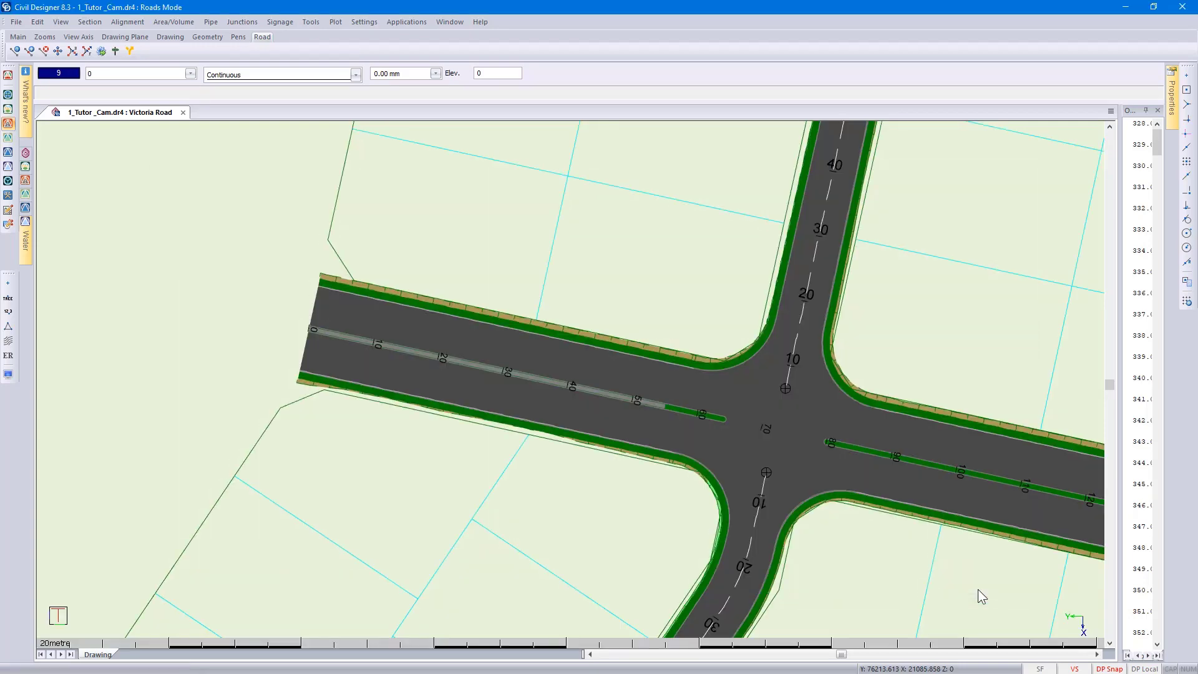
left_click(1125, 7)
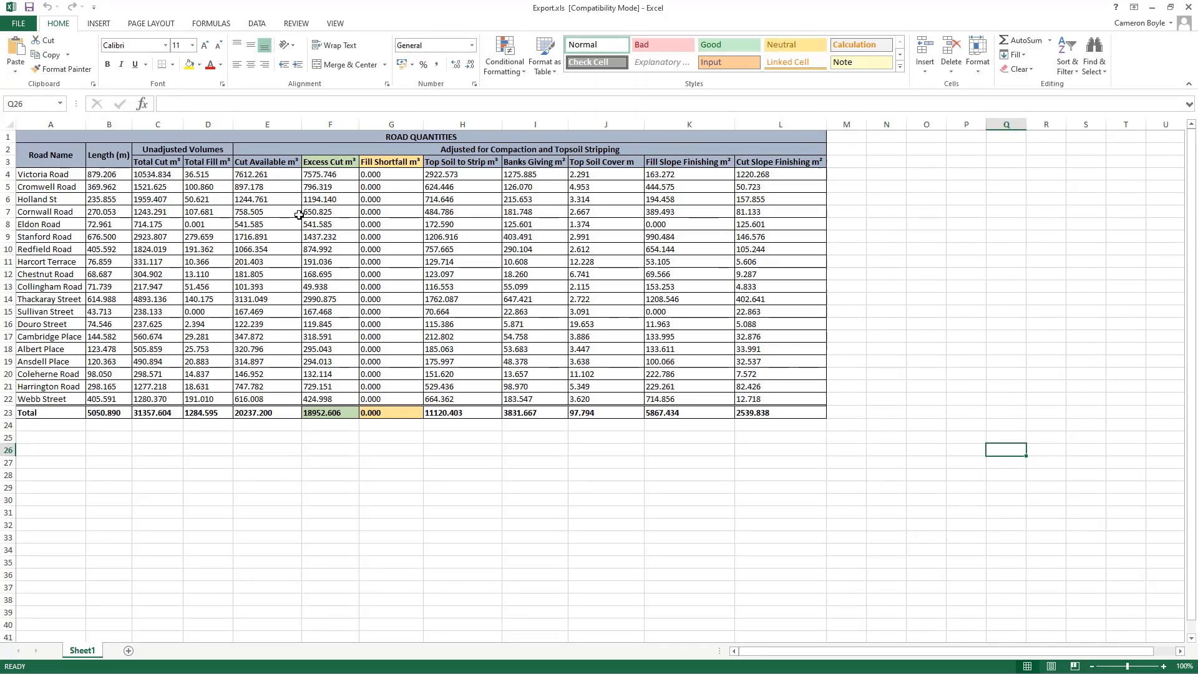
left_click(1152, 7)
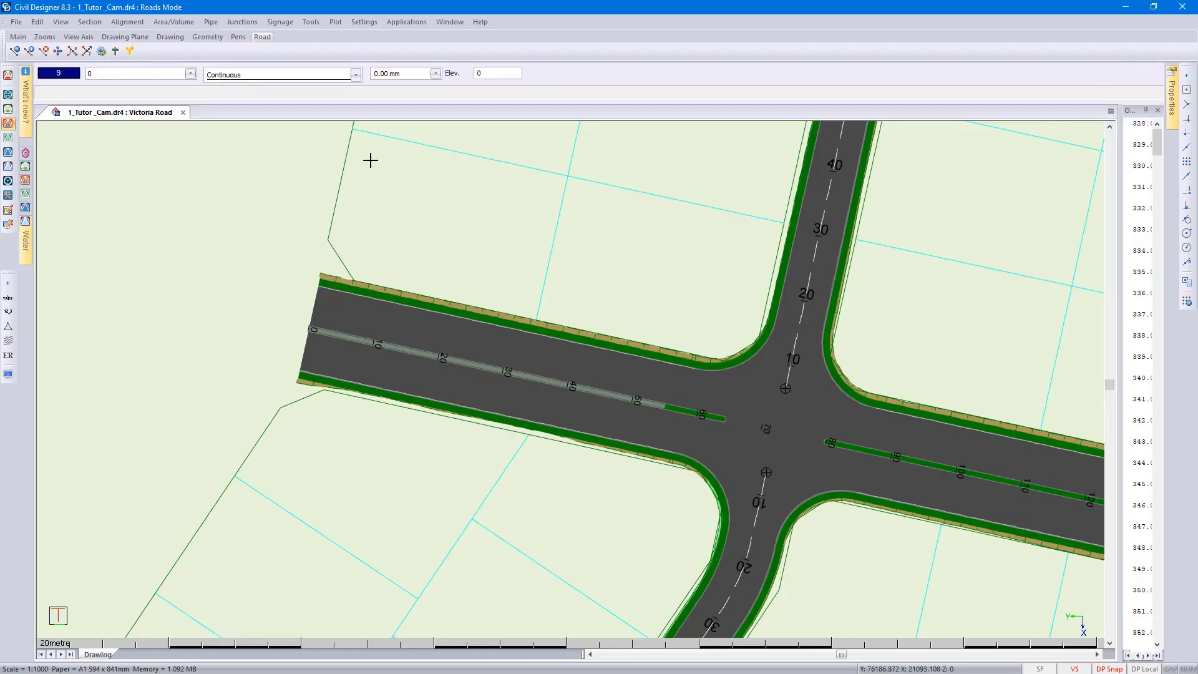
Reopen Report Quantities and view the Default Combined report.
left_click(173, 22)
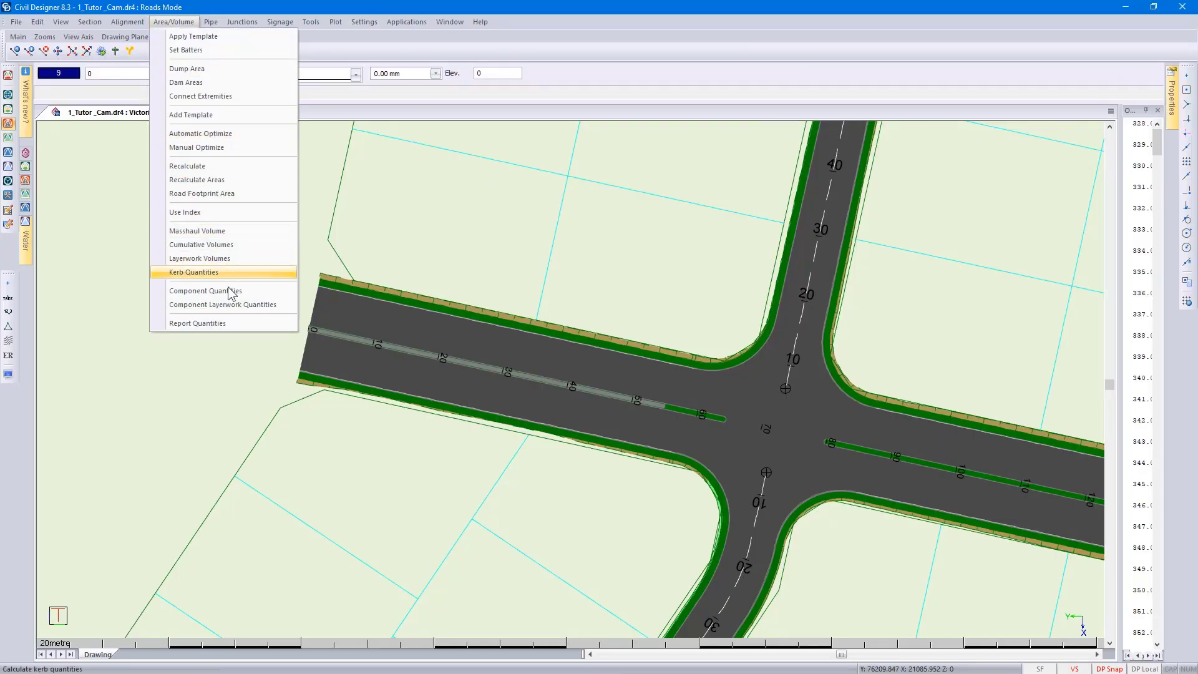
left_click(231, 319)
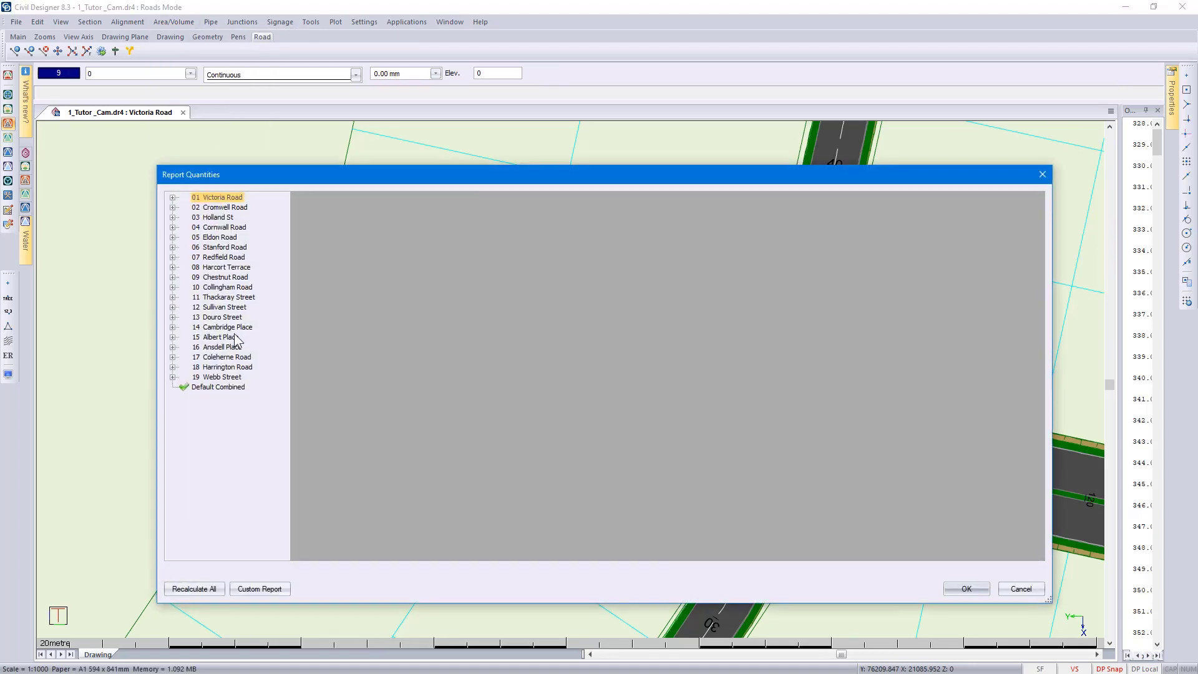
left_click(226, 387)
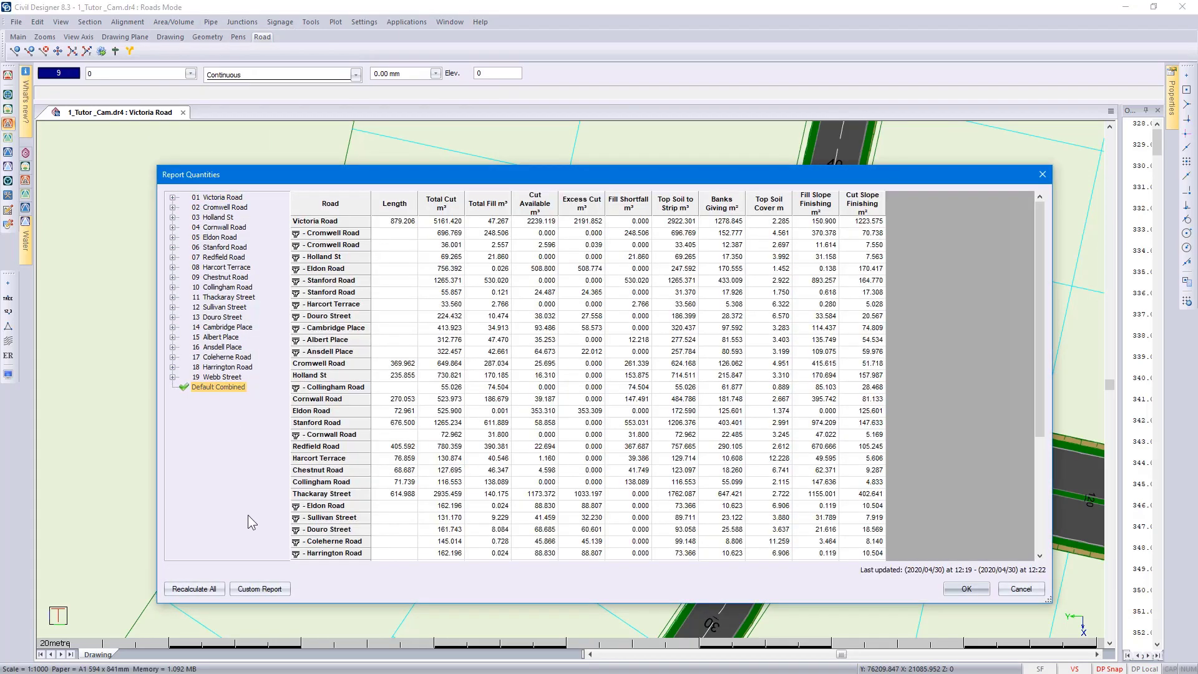
Set up a custom report named "Sullivan Street Areas" of type Individual Road for road 12 Sullivan Street.
left_click(265, 590)
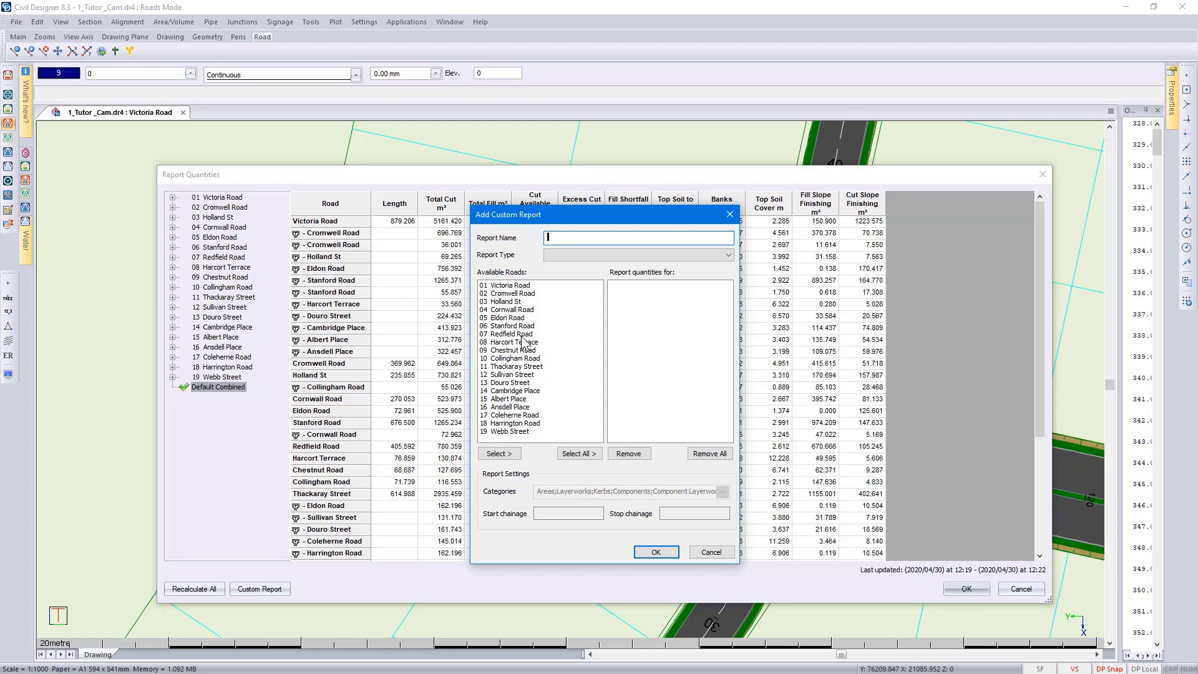
type("Sullivan Street Are")
type("as")
left_click(568, 255)
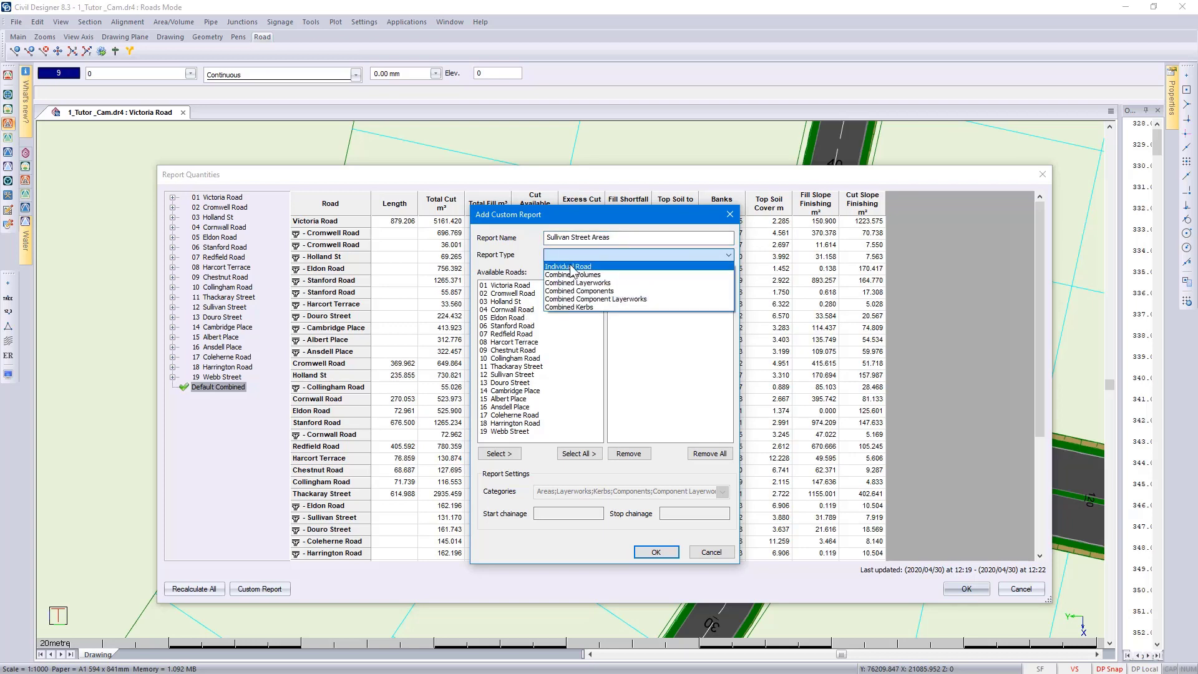
left_click(571, 266)
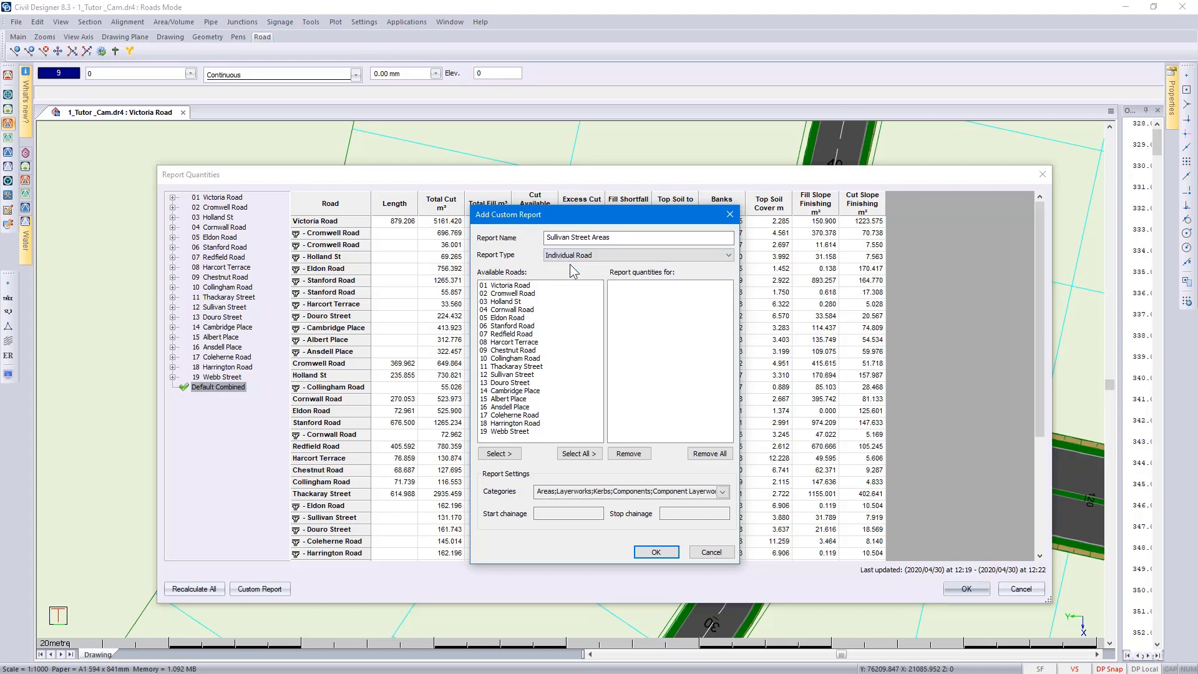
left_click(506, 375)
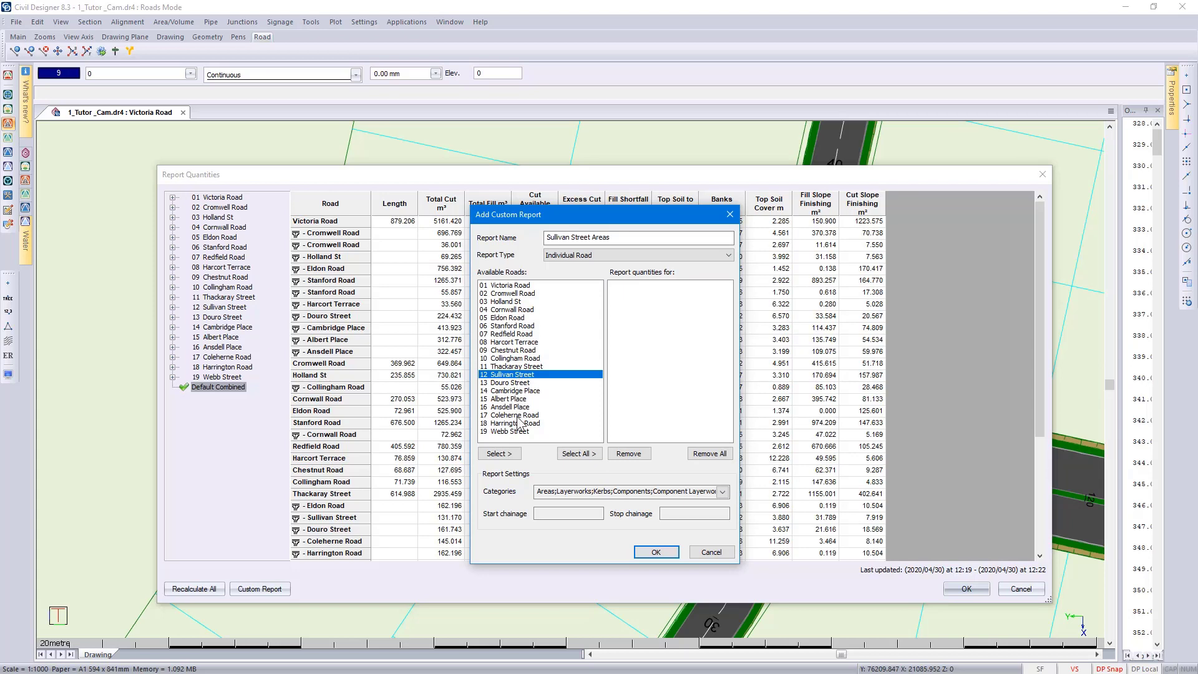
left_click(511, 454)
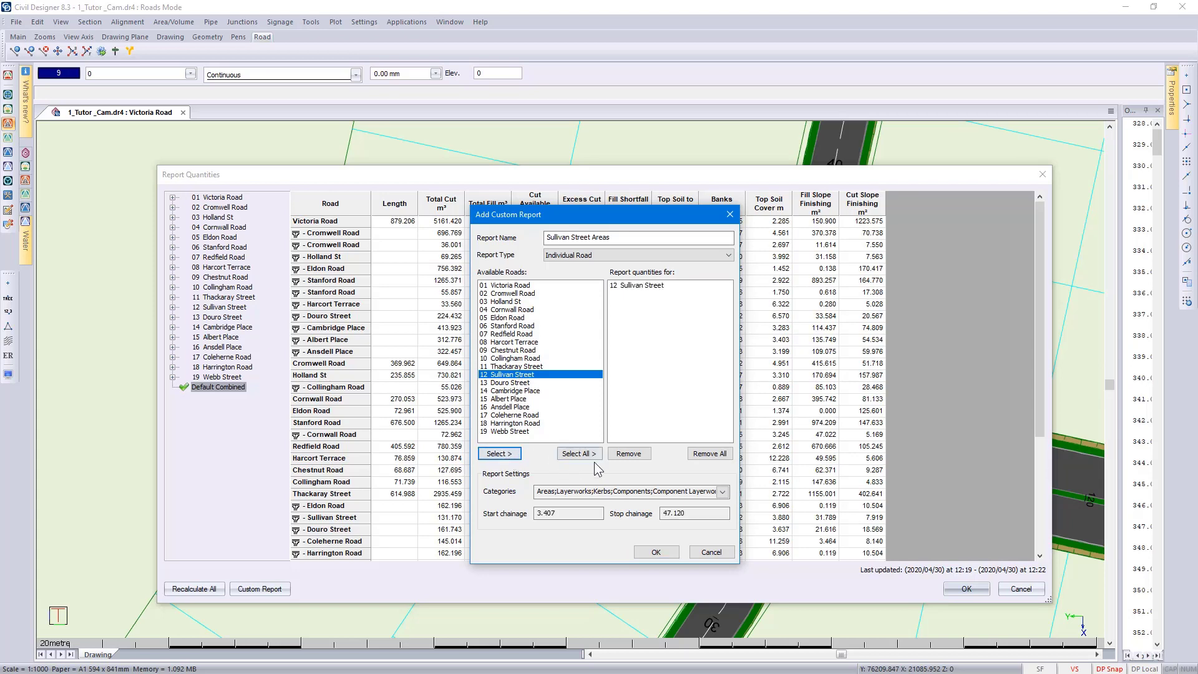
Limit the Sullivan Street Areas report's categories to Areas only.
left_click(722, 492)
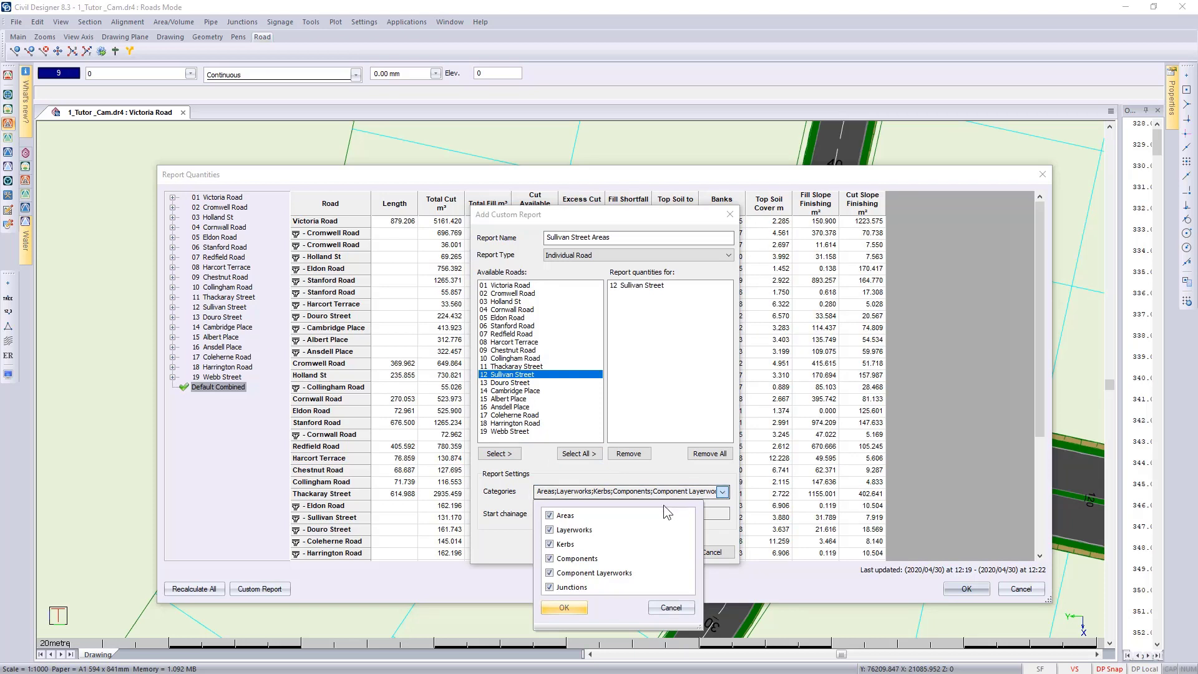
left_click(550, 530)
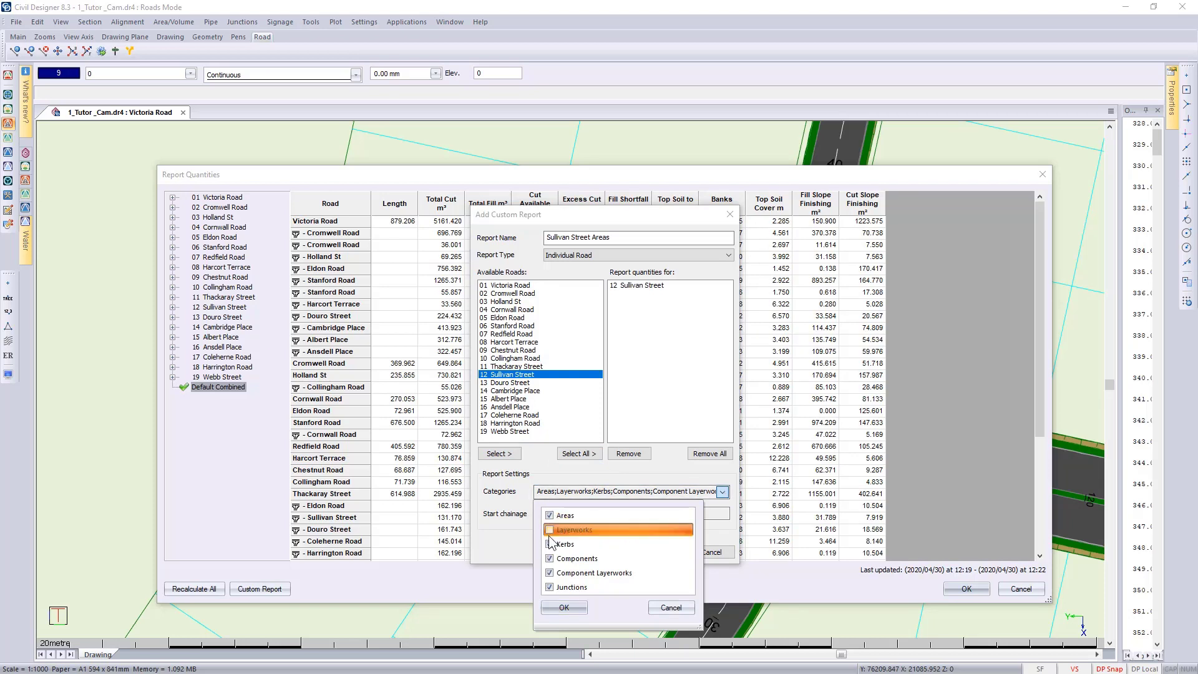
left_click(550, 544)
left_click(549, 559)
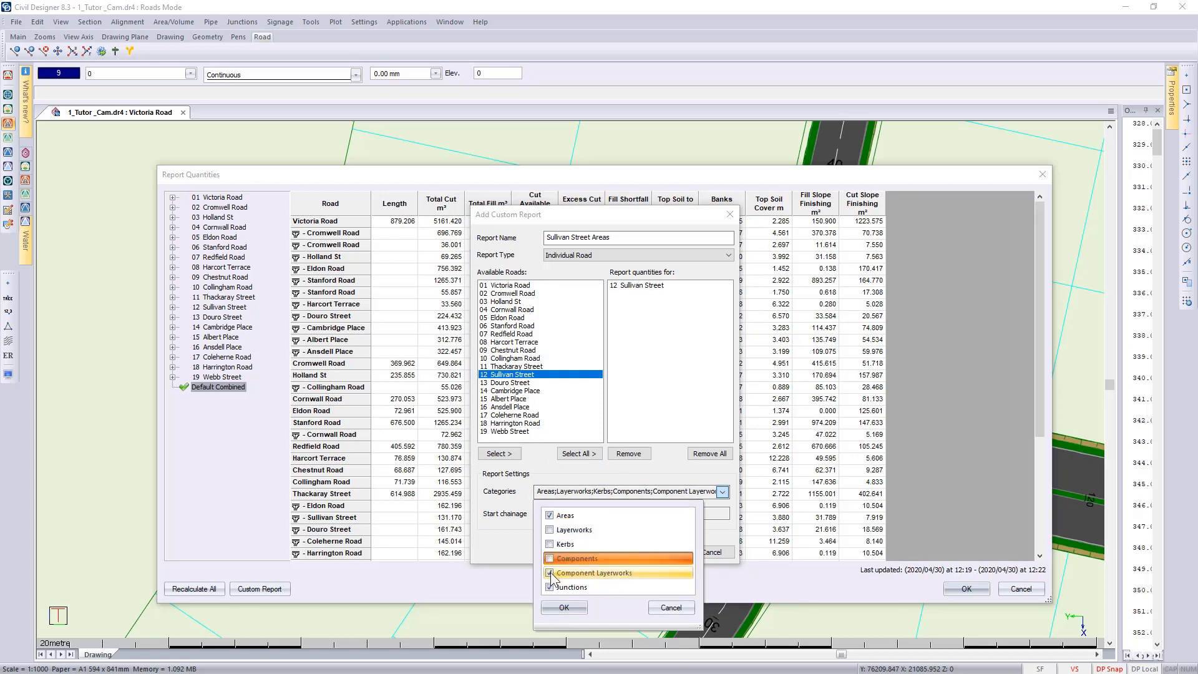
left_click(550, 573)
left_click(549, 587)
left_click(560, 607)
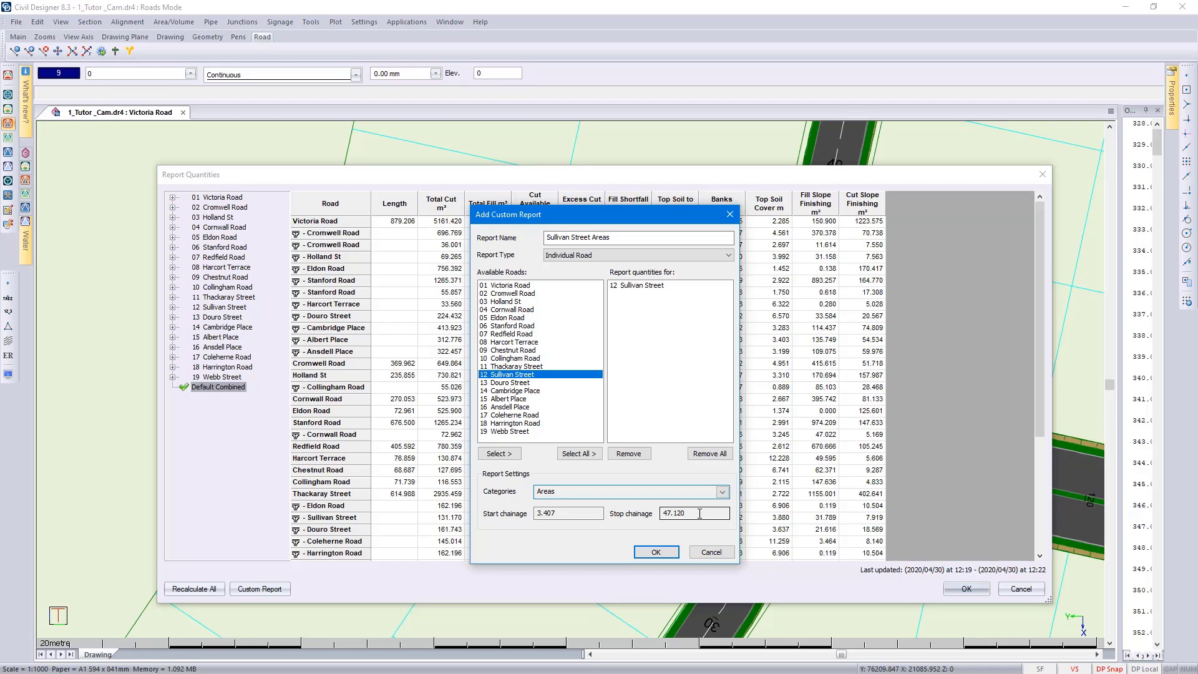
Create the Sullivan Street Areas custom report and view its Areas results.
left_click(655, 552)
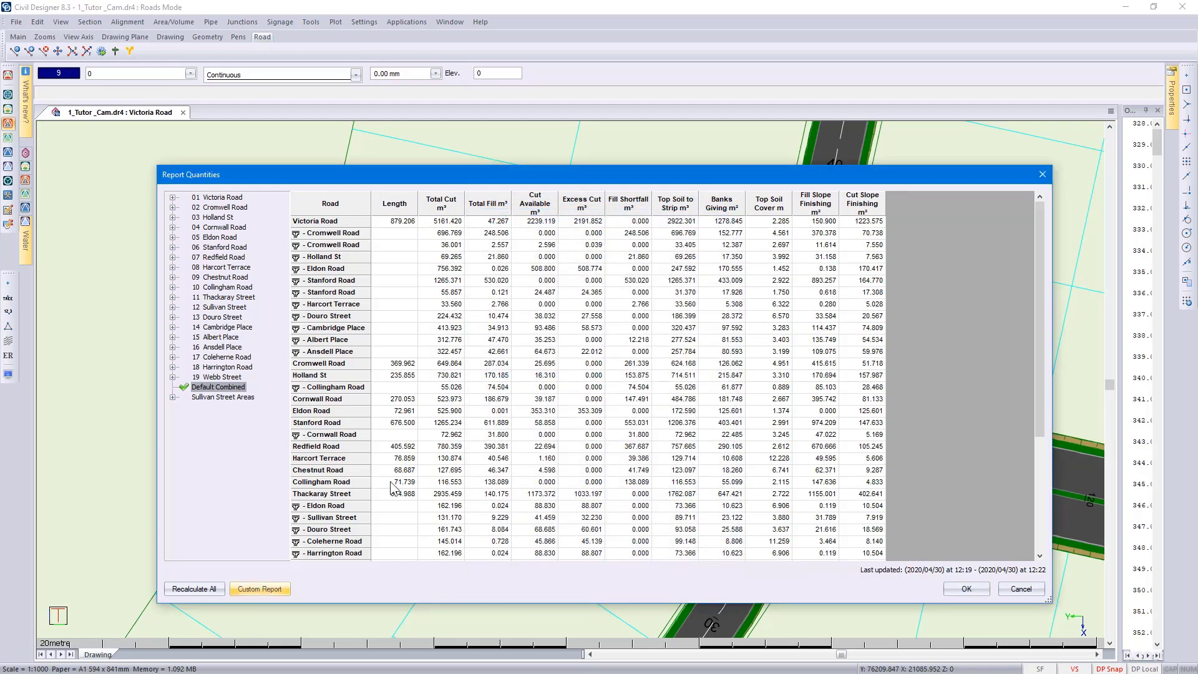
left_click(173, 397)
left_click(212, 407)
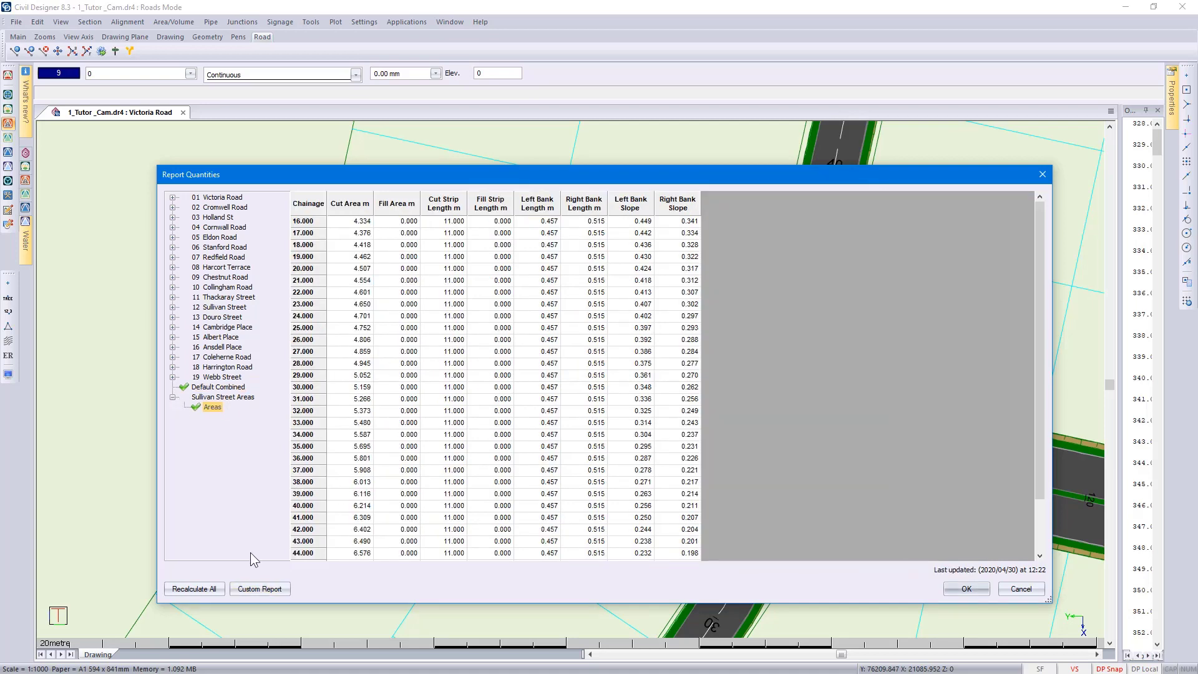
Set up a custom report named "Sullivan Street Layers" of type Individual Road for road 12 Sullivan Street.
left_click(259, 590)
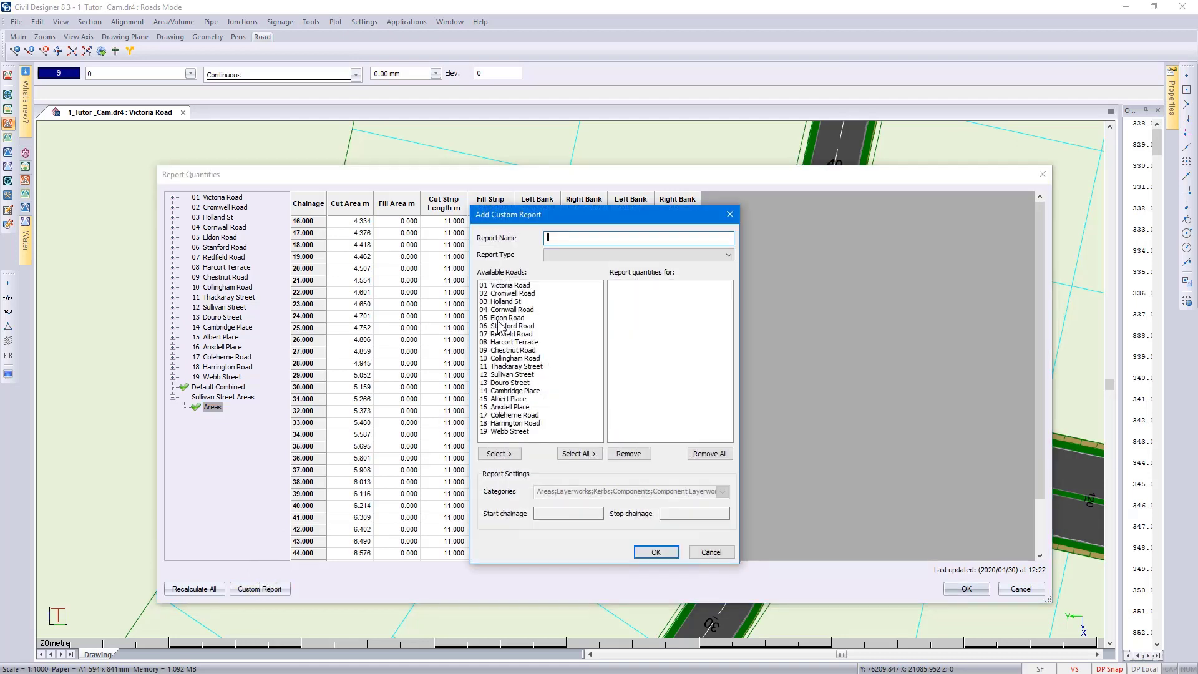
type("Sullivan Street Layers")
left_click(547, 261)
left_click(550, 267)
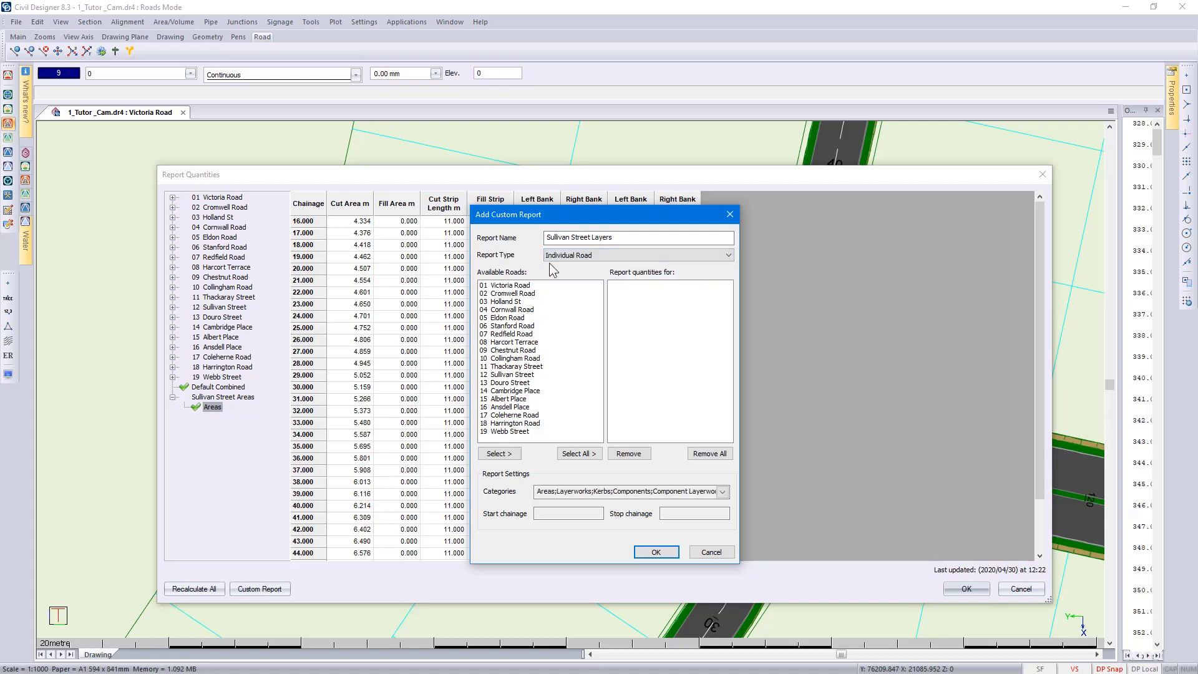
left_click(511, 375)
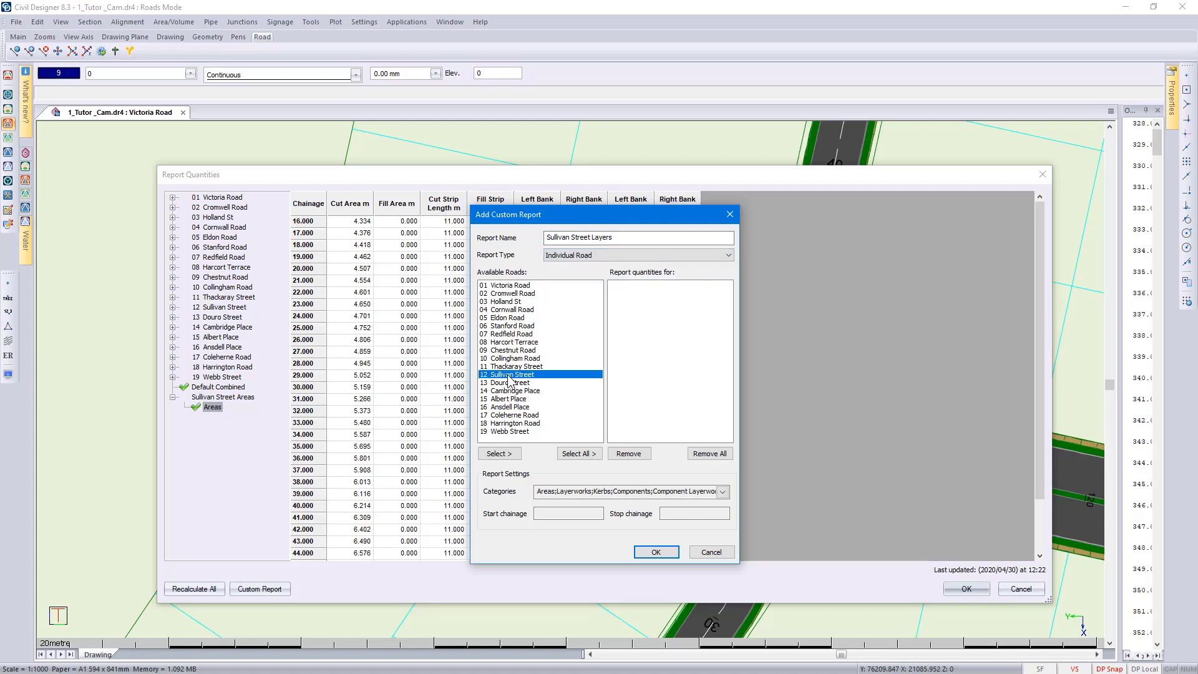
left_click(510, 454)
Limit the Sullivan Street Layers report's categories to Layerworks only.
left_click(722, 491)
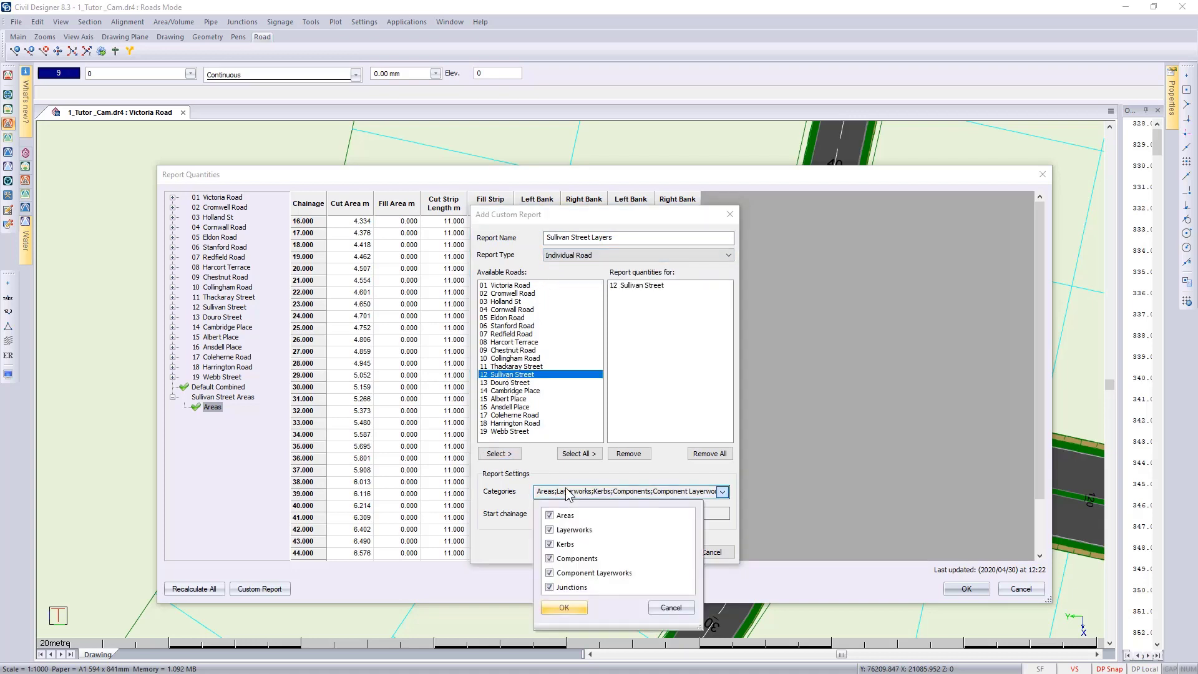
left_click(550, 516)
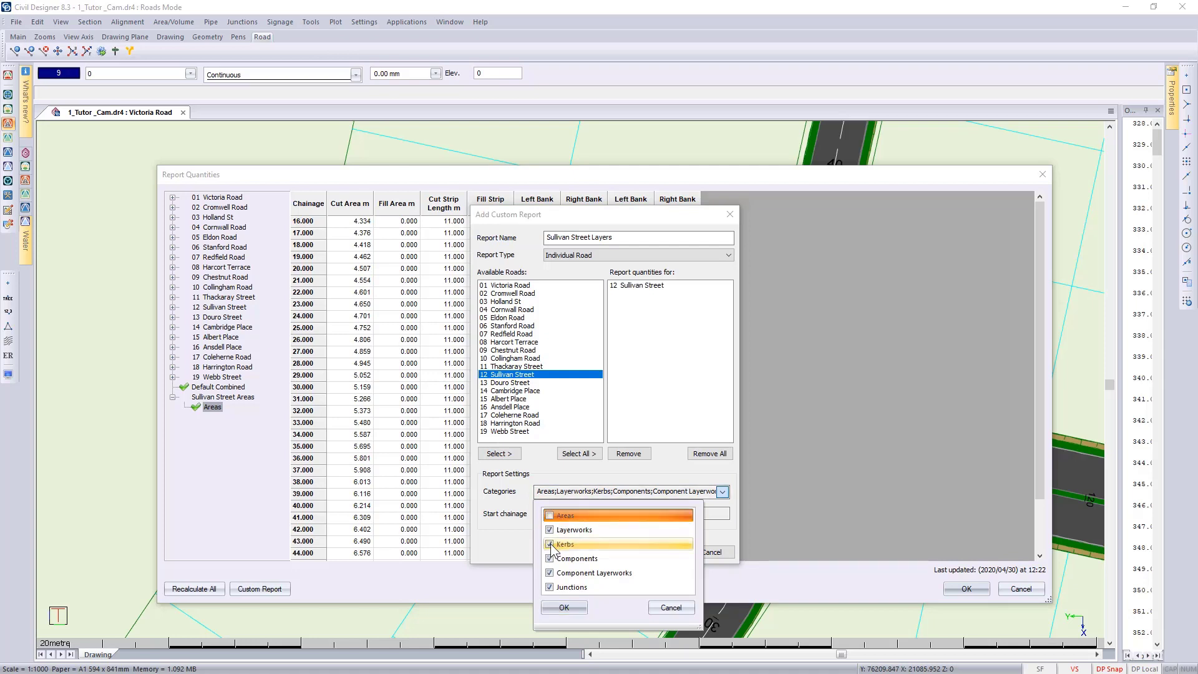
left_click(550, 544)
left_click(550, 559)
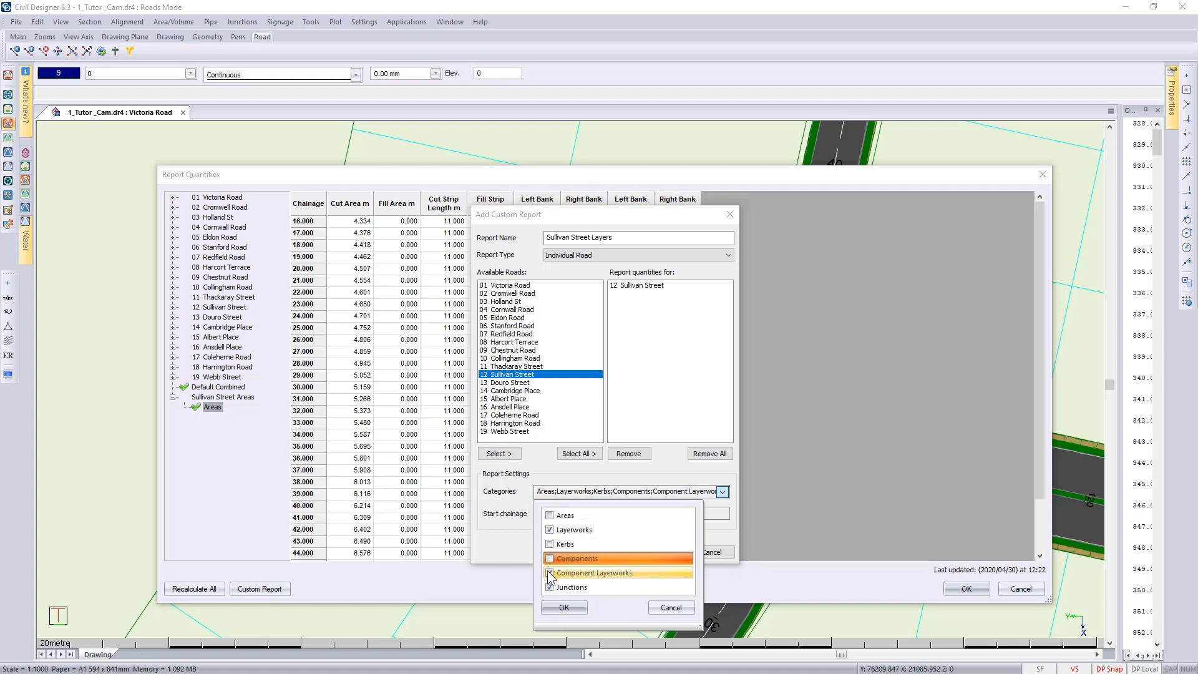
left_click(550, 572)
left_click(550, 588)
left_click(549, 587)
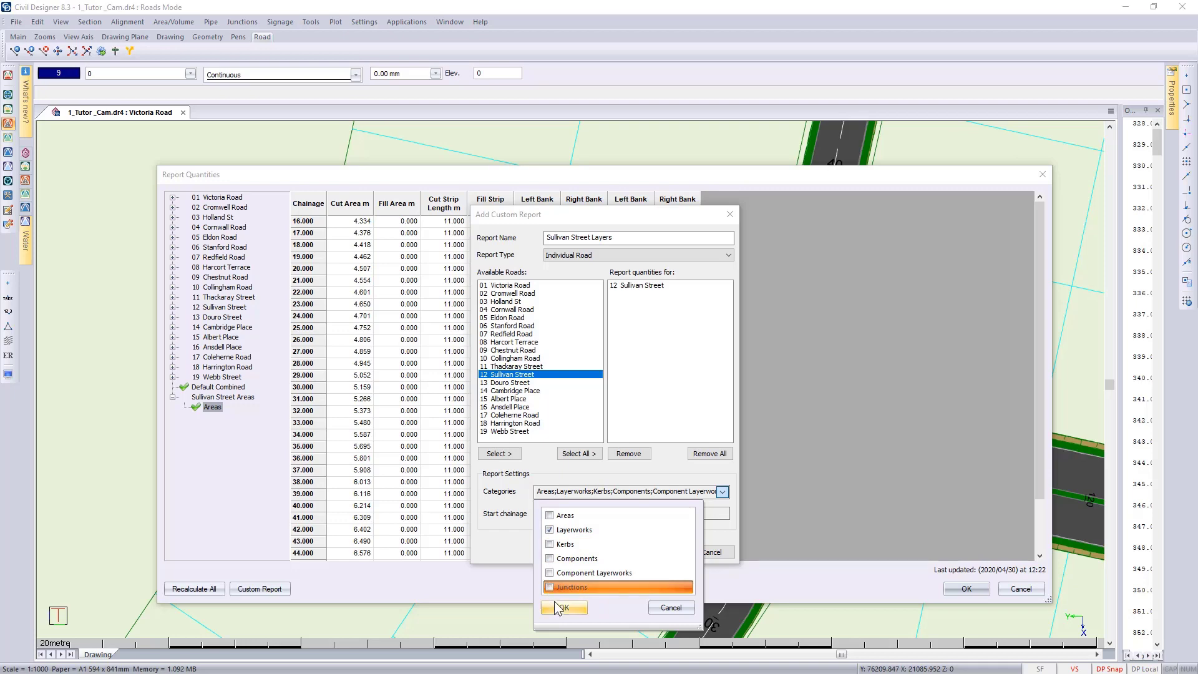
left_click(556, 602)
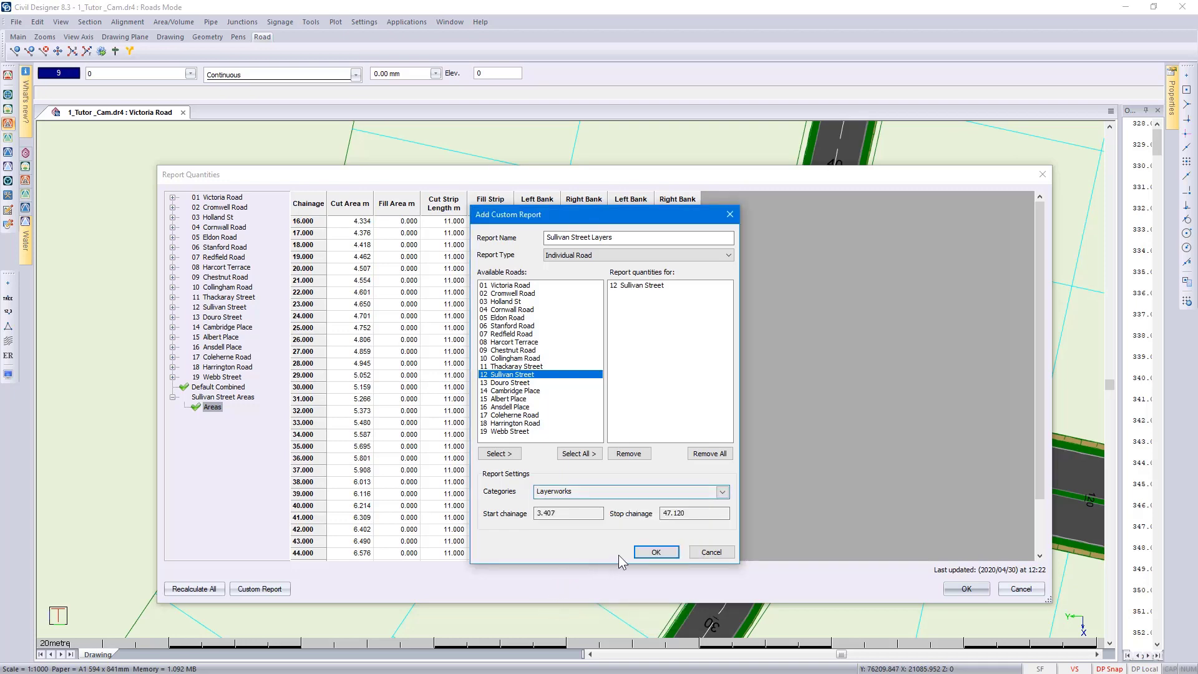
Create the Sullivan Street Layers custom report and view its Layerworks results.
left_click(656, 553)
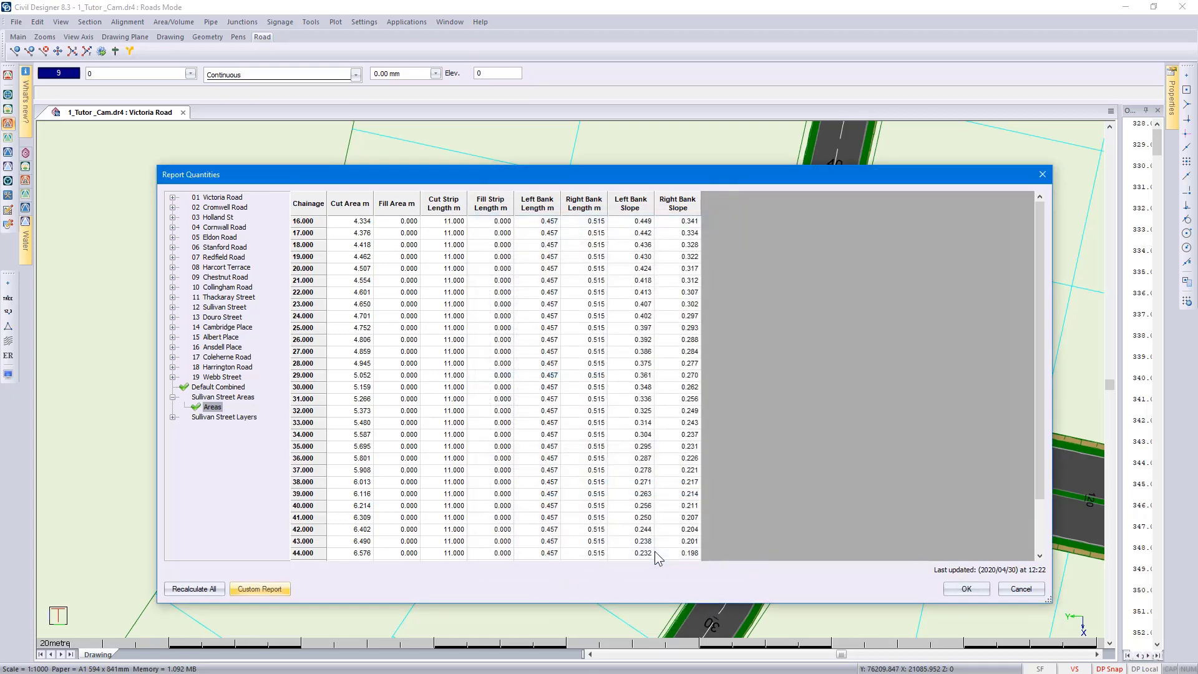
left_click(173, 416)
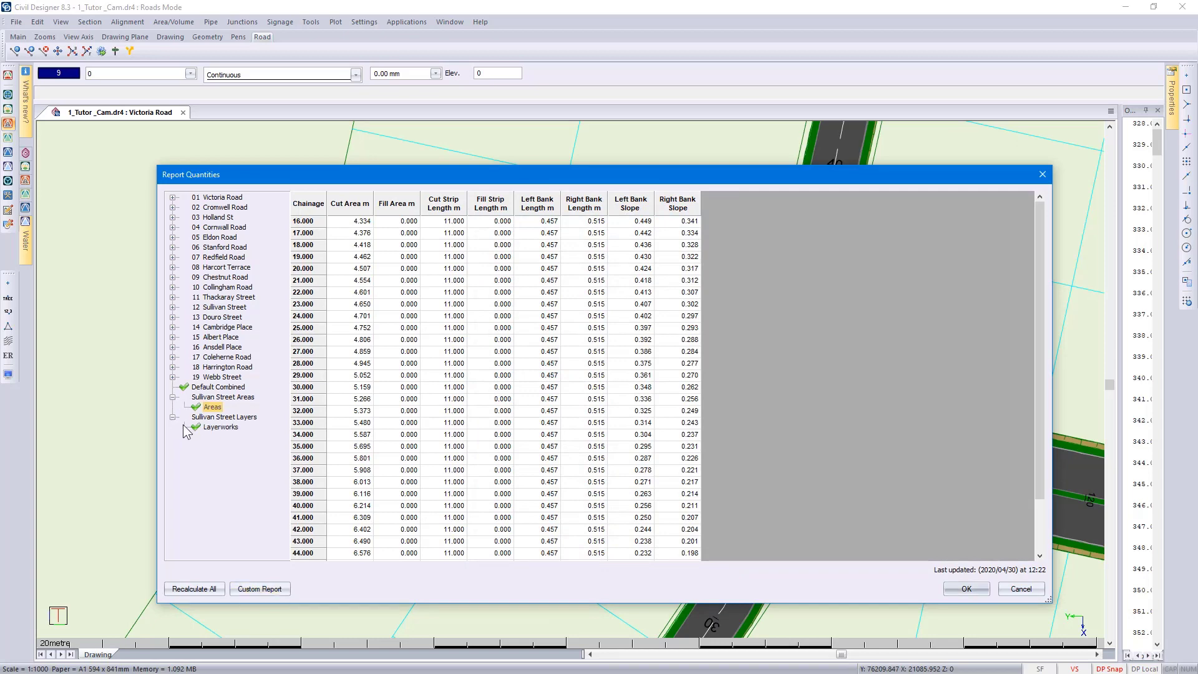
left_click(221, 427)
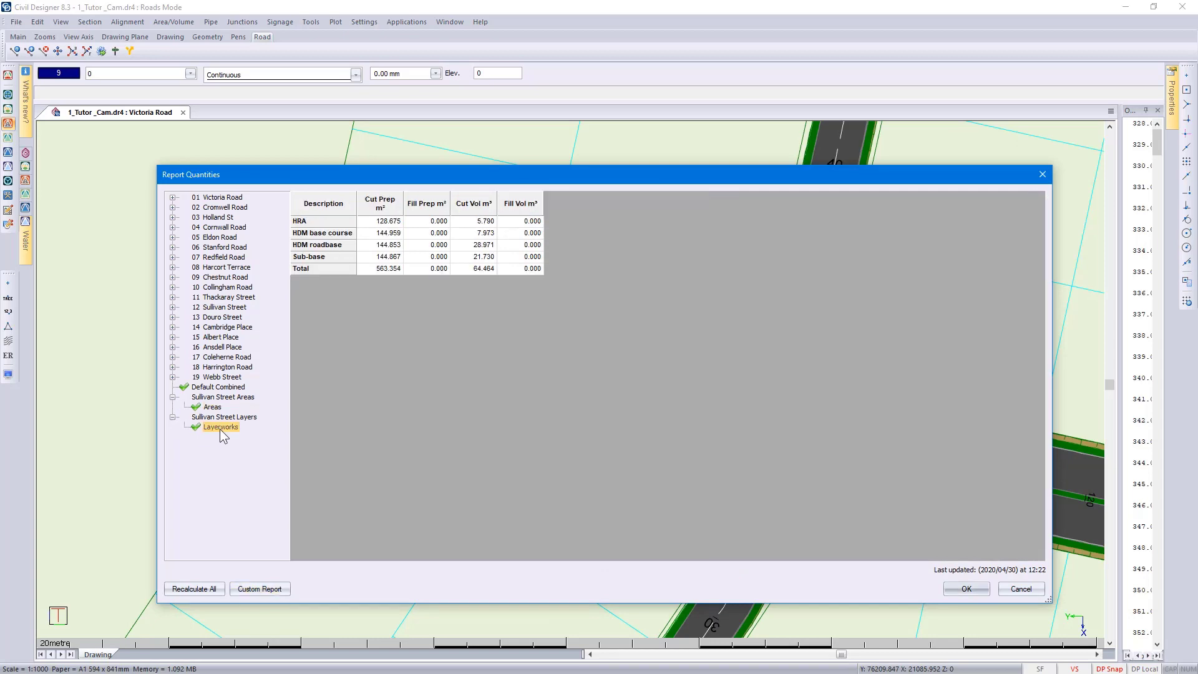
Set up a custom report named "Combo Volumes Rds 1-5, 11-19" of type Combined Volumes.
left_click(273, 590)
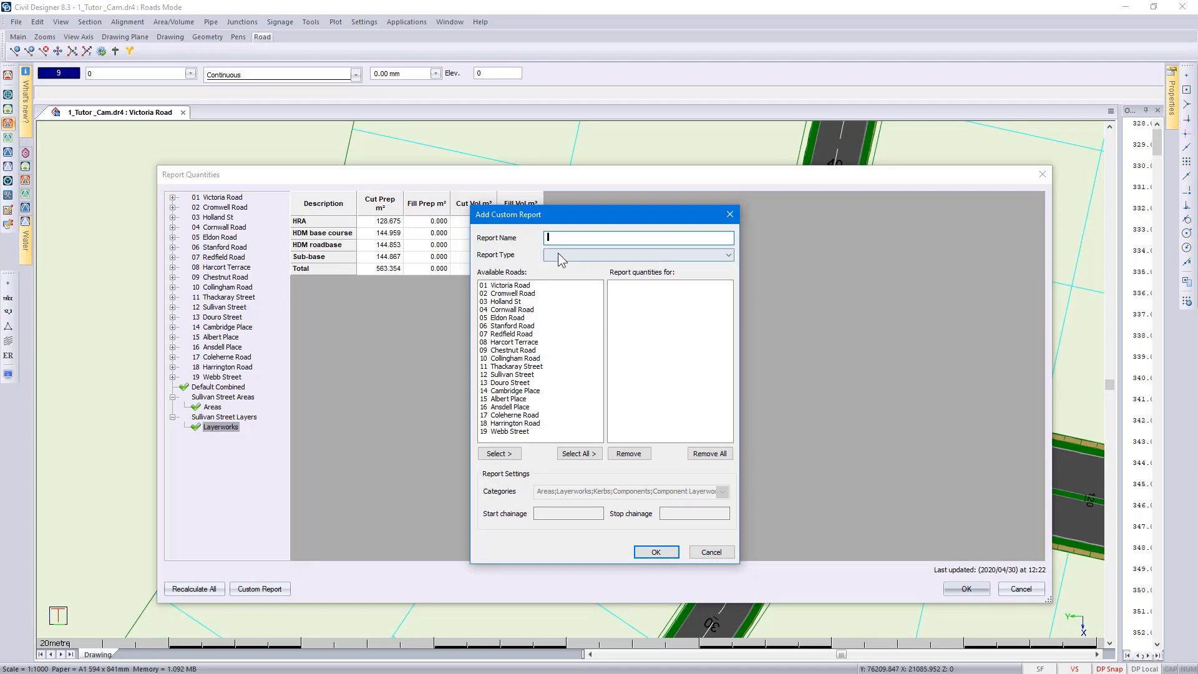
type("Combo Vol")
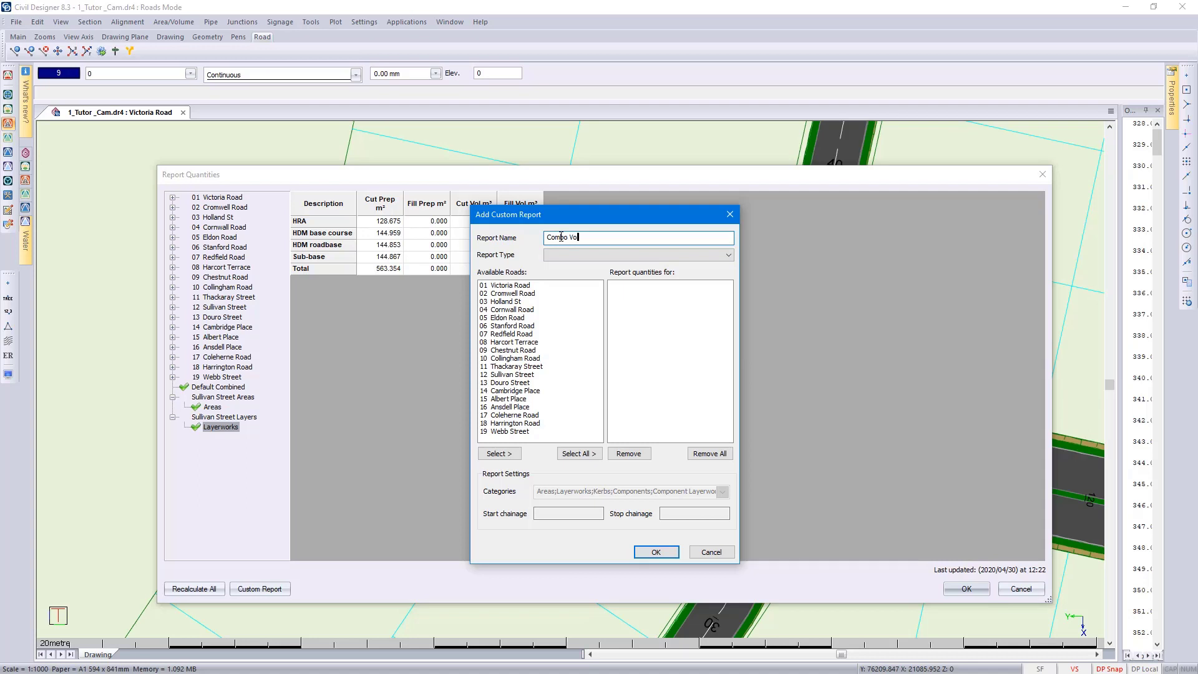
type("umes Rds 1-5, 11-19")
left_click(566, 255)
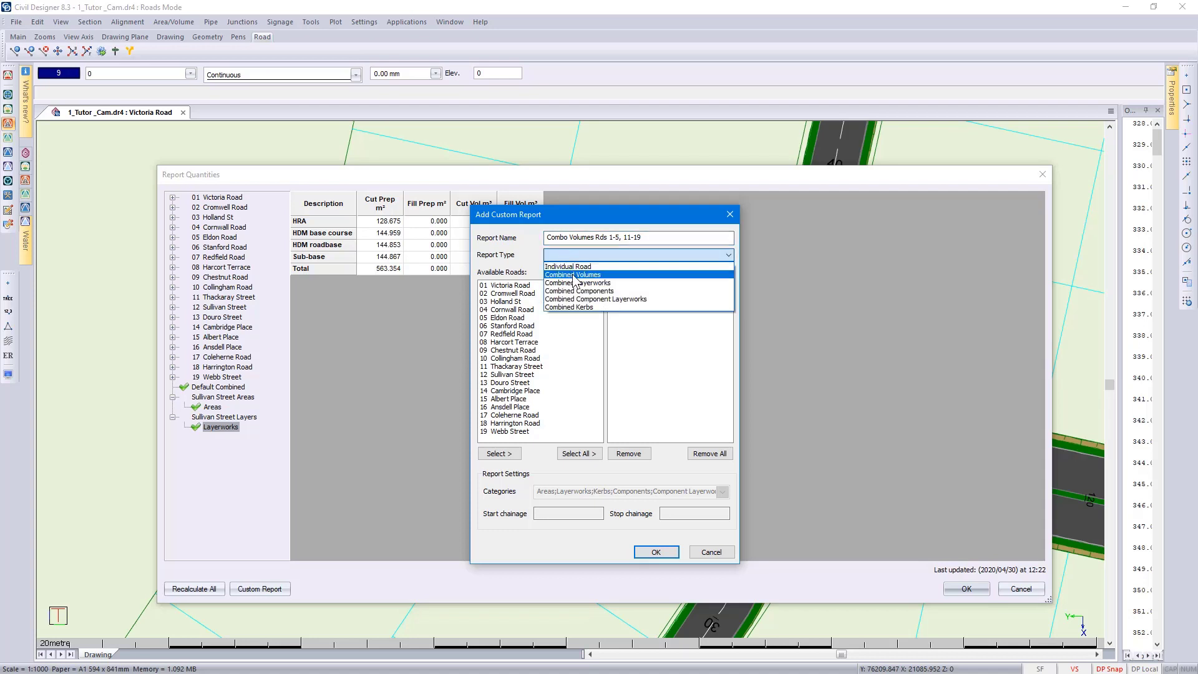
left_click(574, 276)
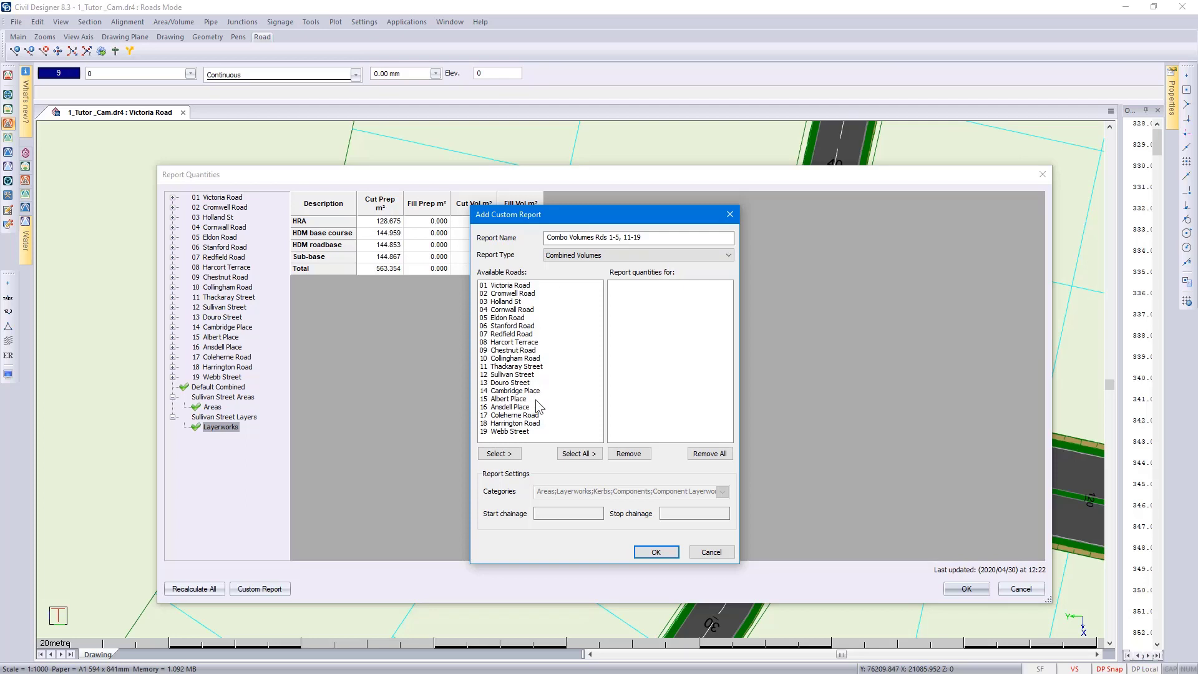
Include all available roads in the combined report except roads 06 Stanford Road through 10 Collingham Road.
left_click(578, 454)
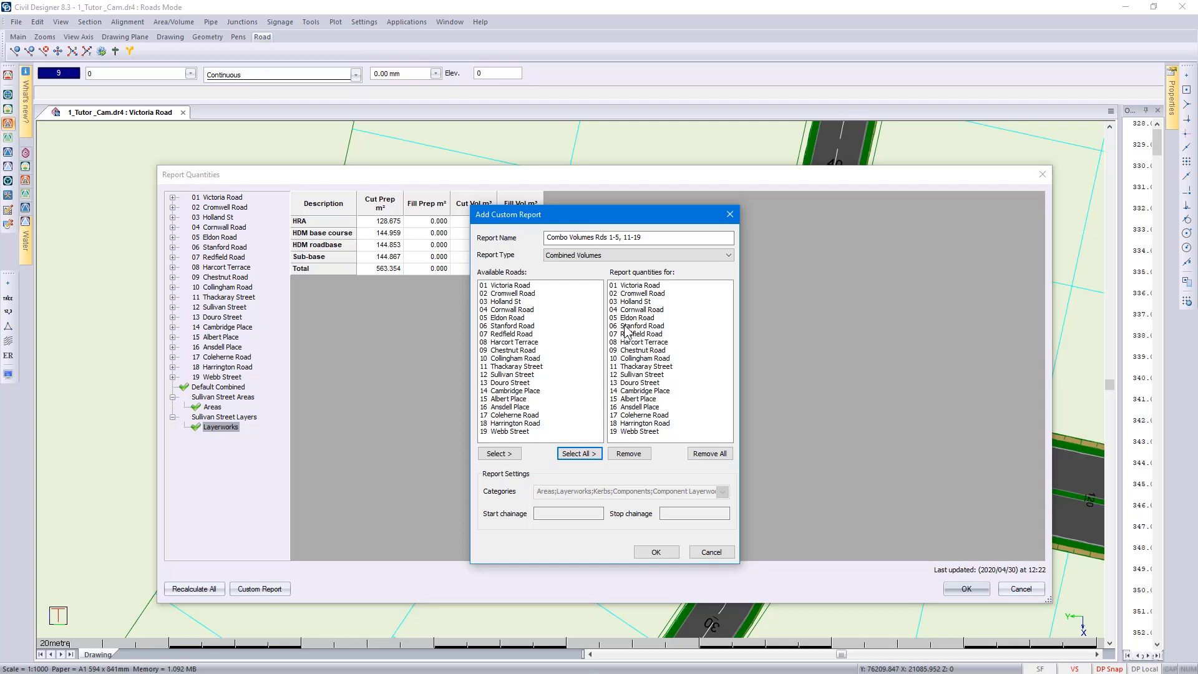
left_click_drag(624, 327, 637, 359)
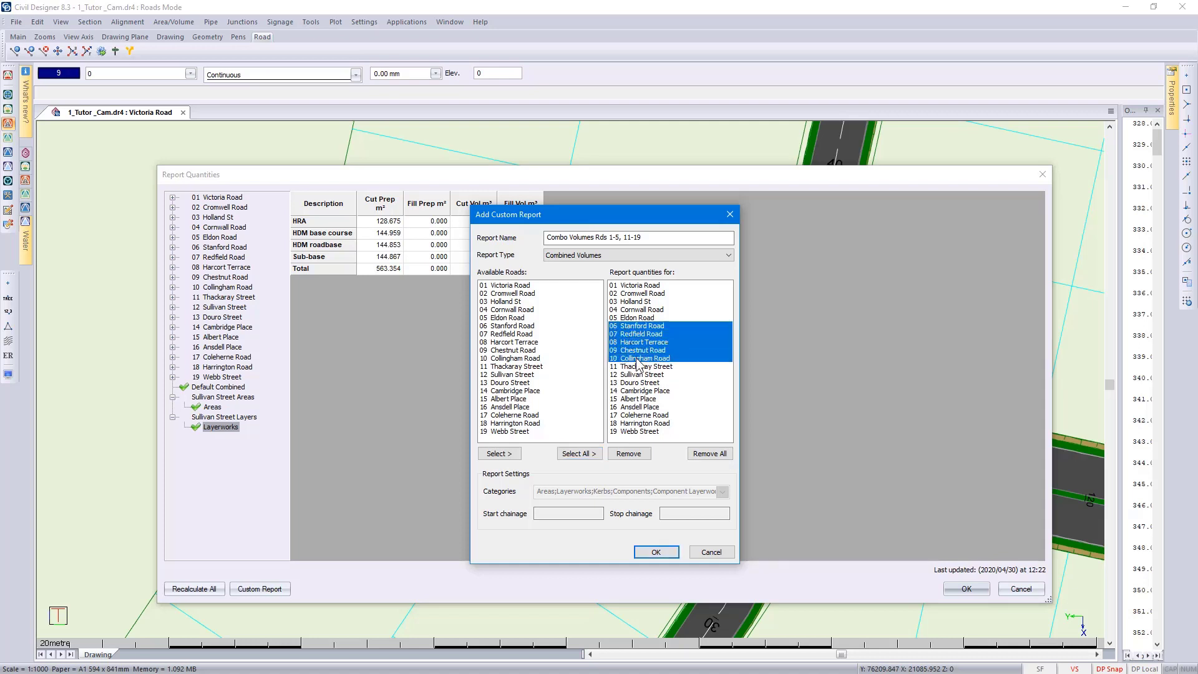
left_click(628, 453)
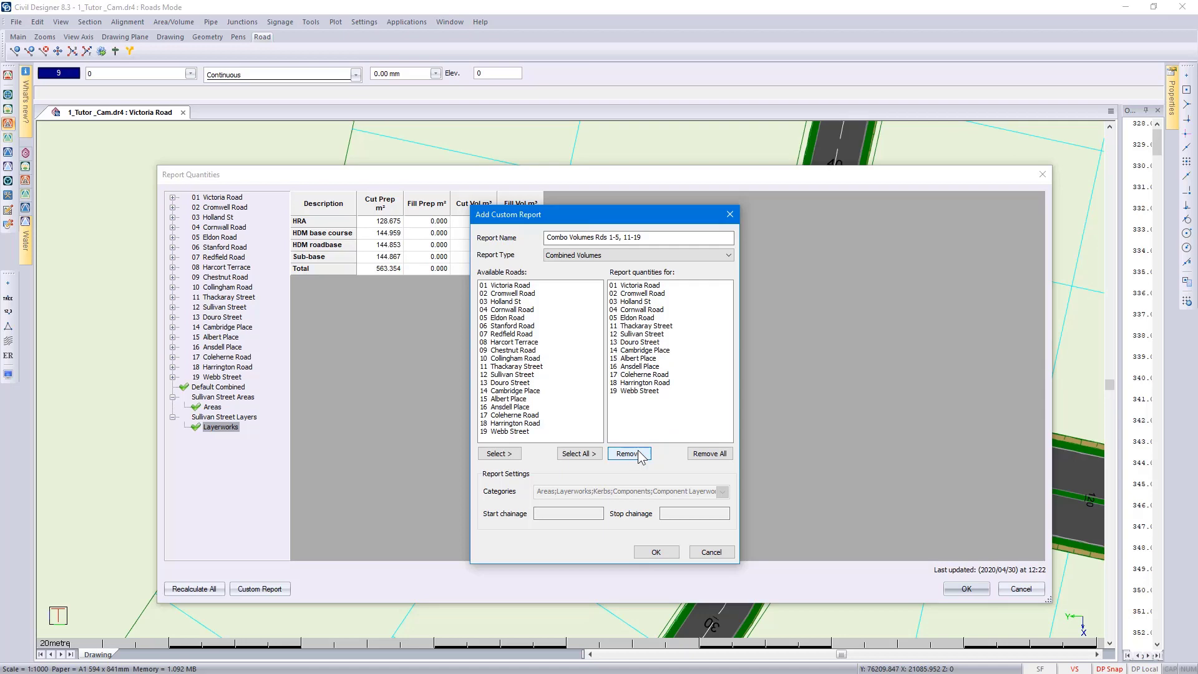
Create the Combo Volumes Rds 1-5, 11-19 report and view its combined volumes down to the Total row.
left_click(652, 550)
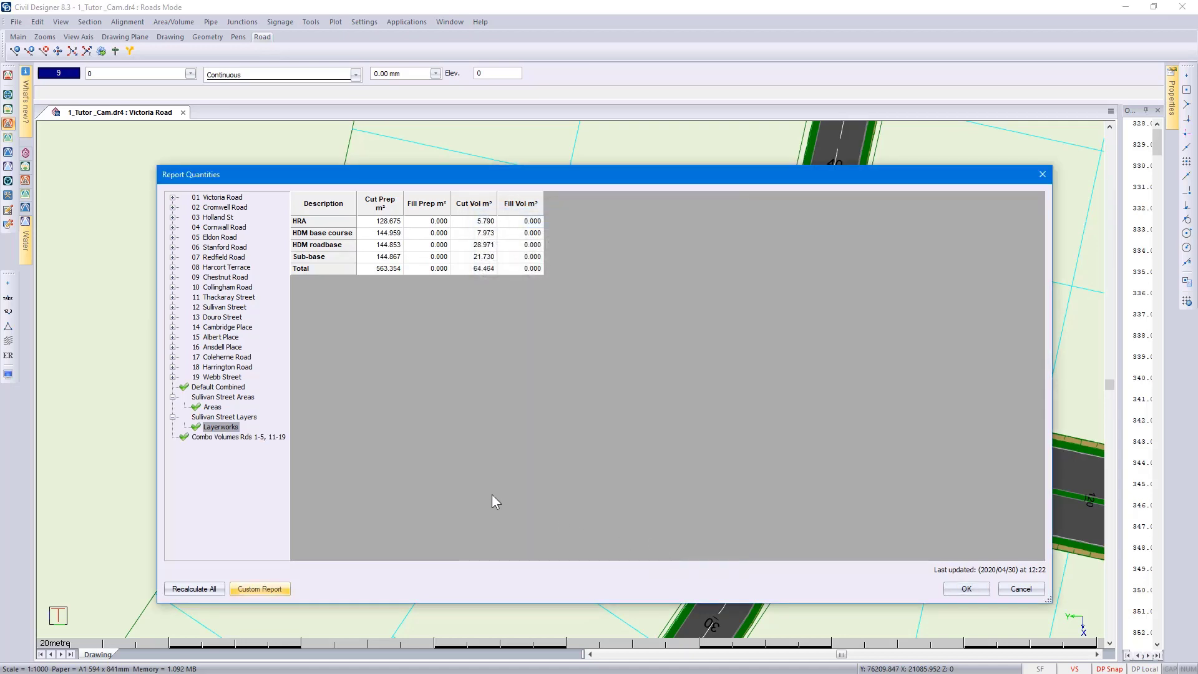
left_click(224, 437)
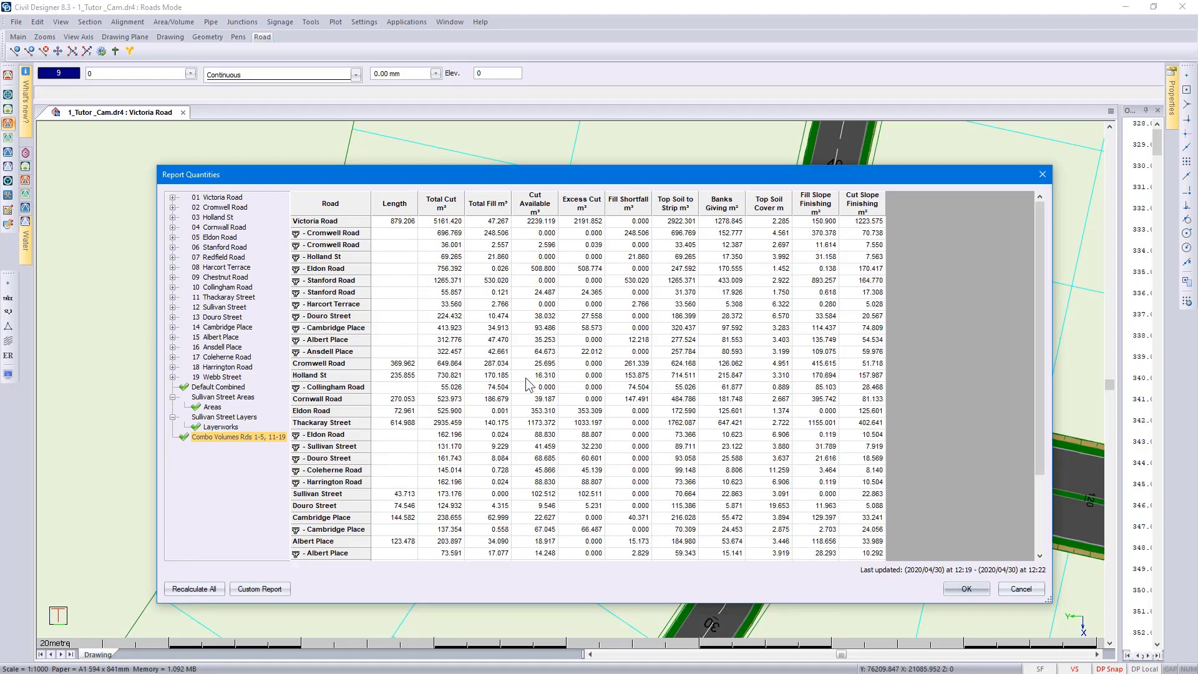
scroll(526, 382, "down", 3)
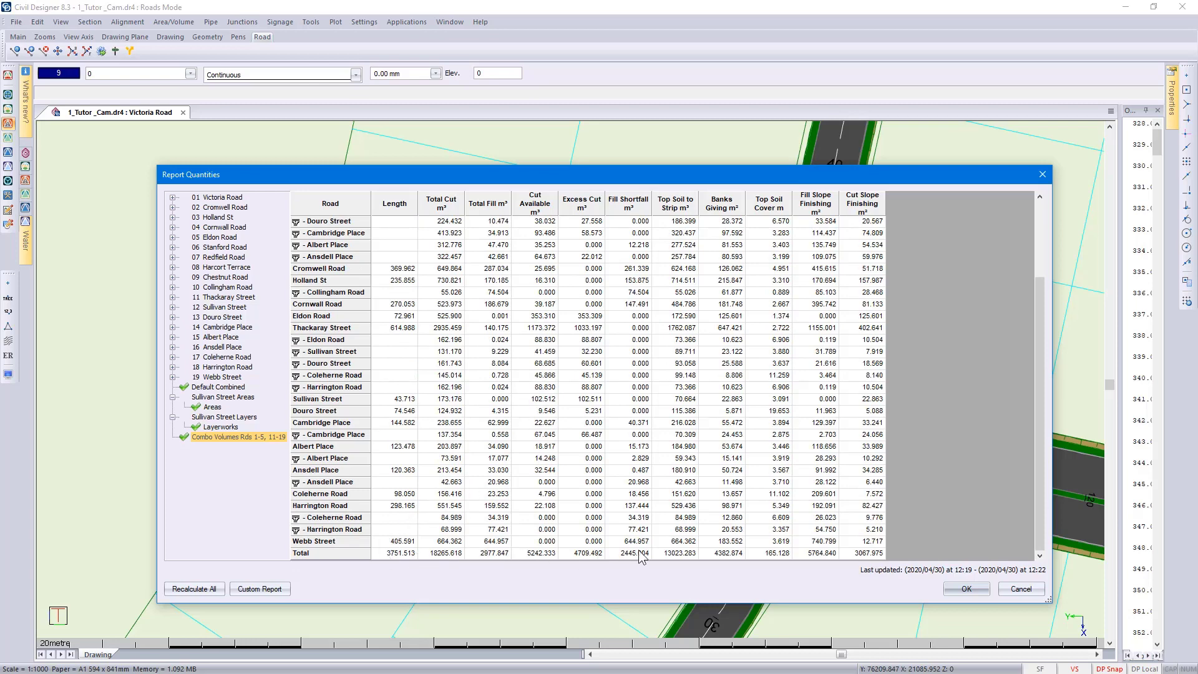
right_click(640, 333)
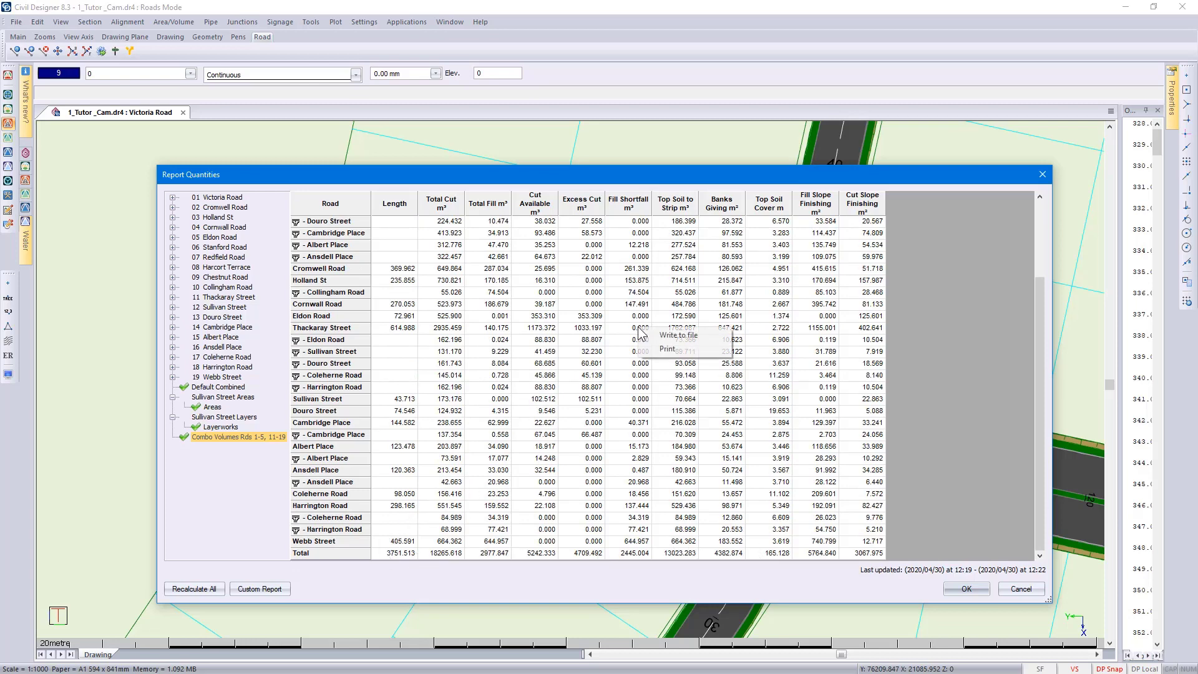
left_click(655, 334)
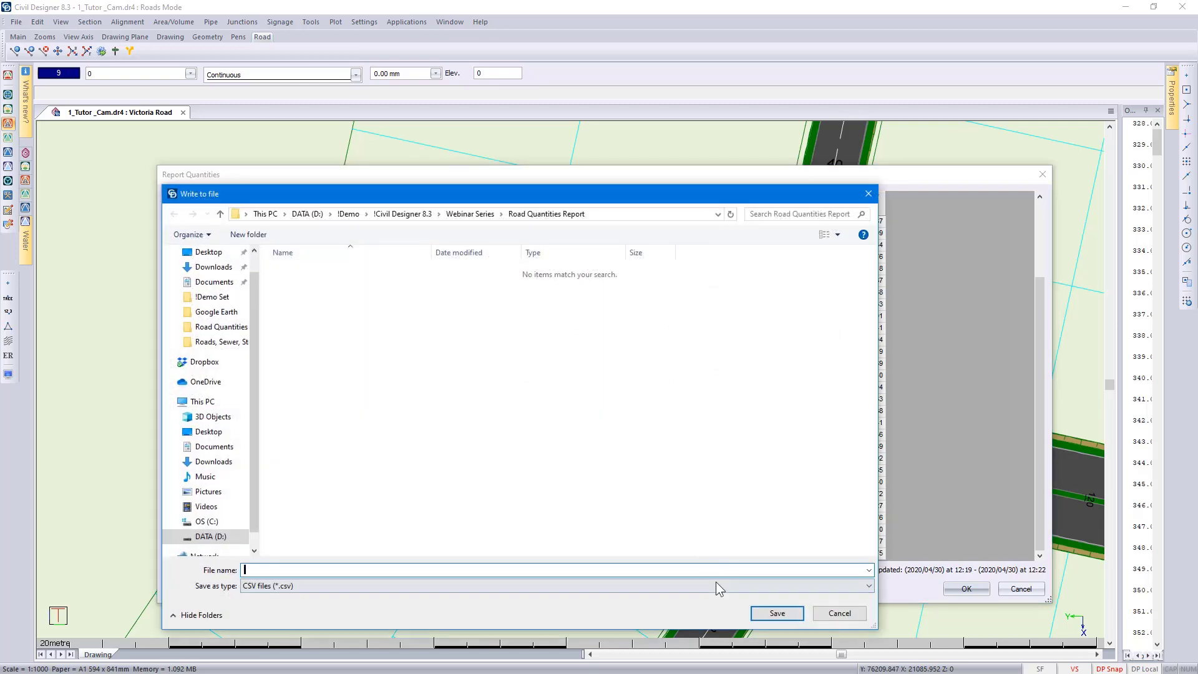
left_click(716, 585)
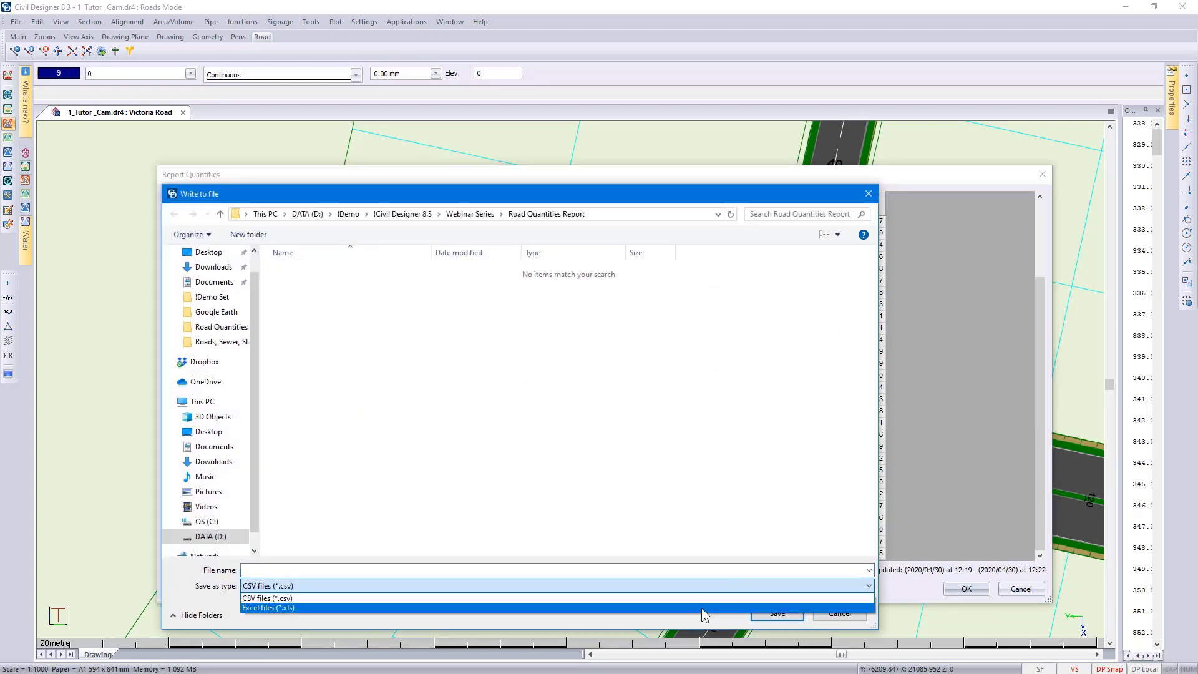
left_click(701, 608)
left_click(840, 613)
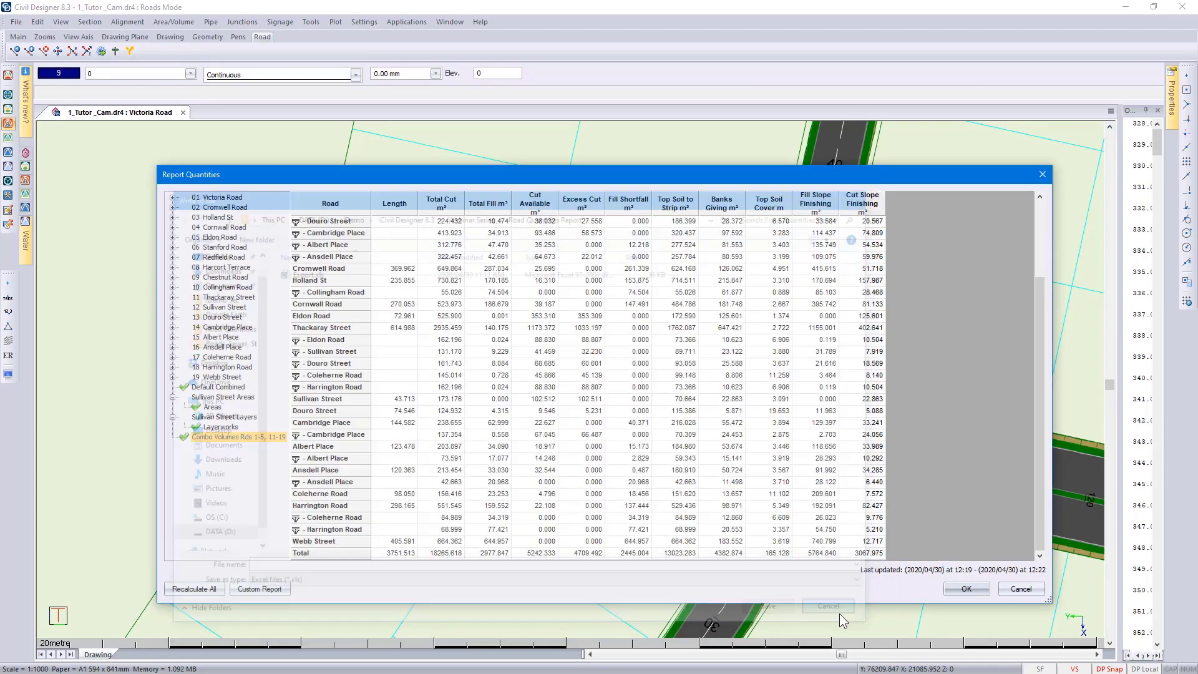